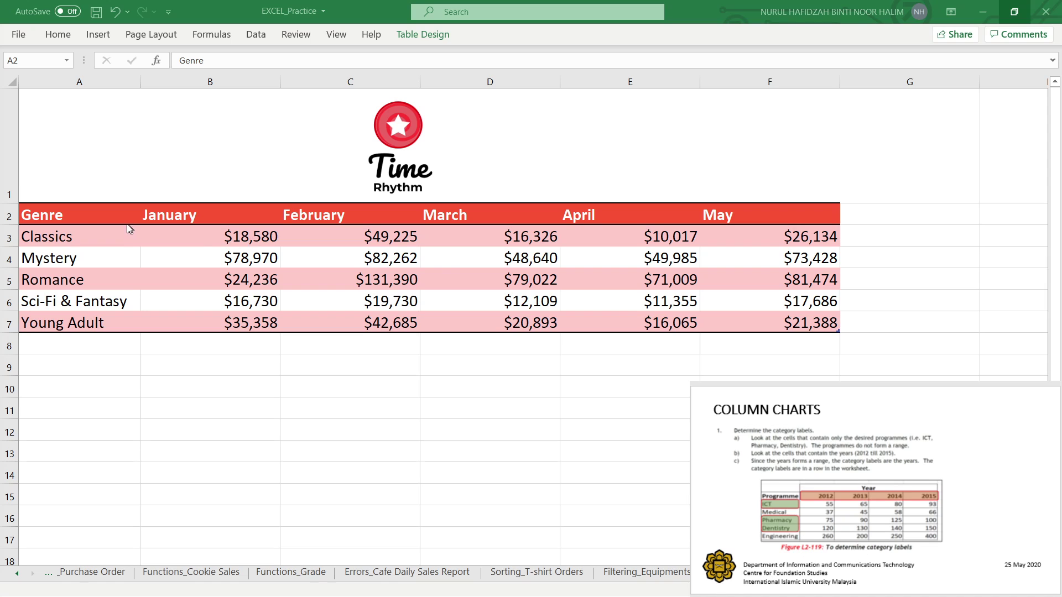
Insert a 2-D clustered column chart from the whole genre sales table, A2:F7, including its headers
click(93, 215)
drag(89, 214, 747, 324)
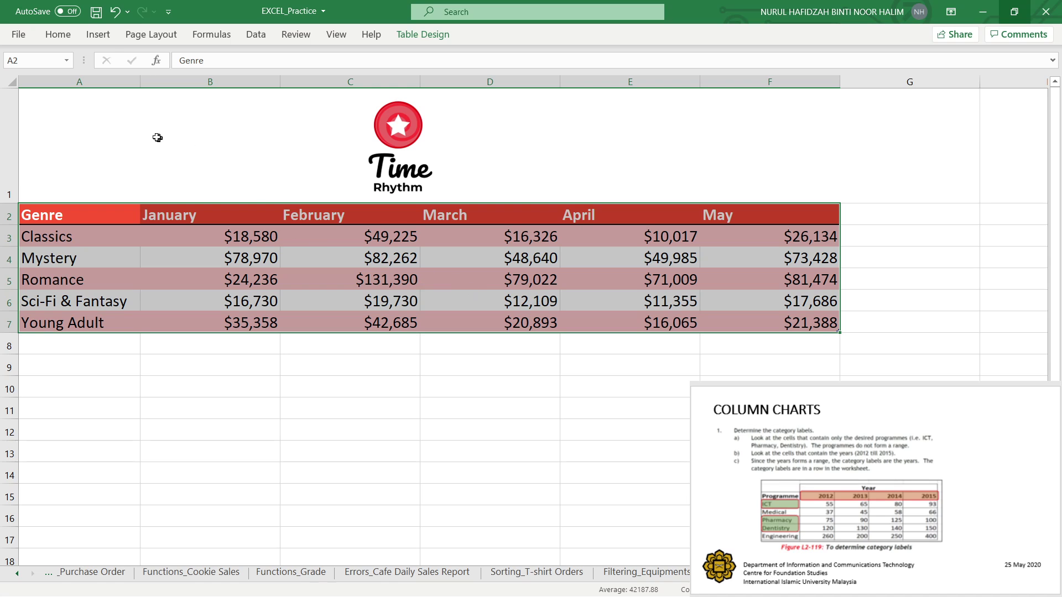
click(99, 35)
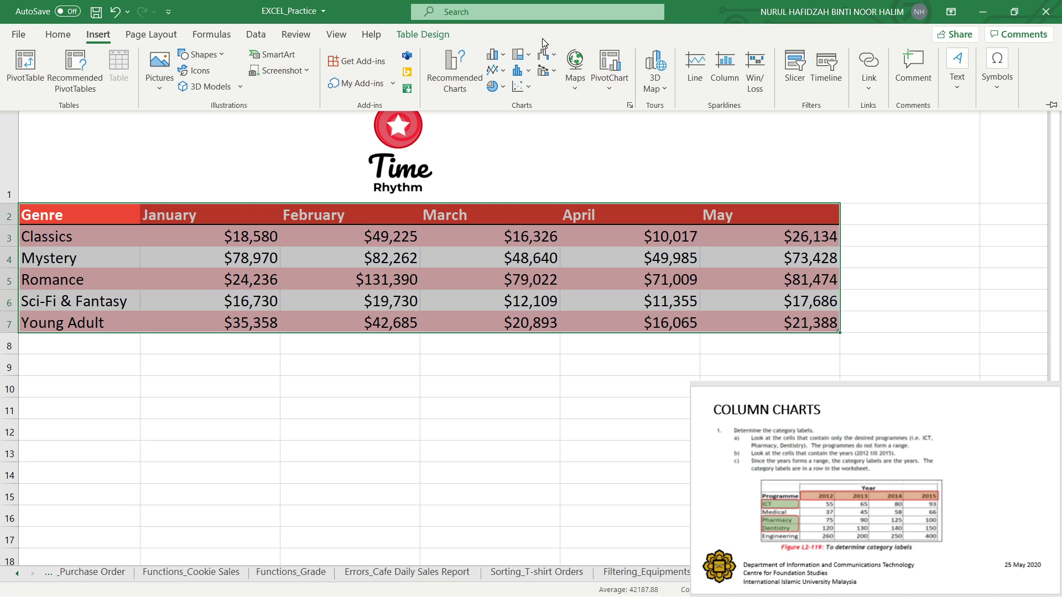
click(505, 55)
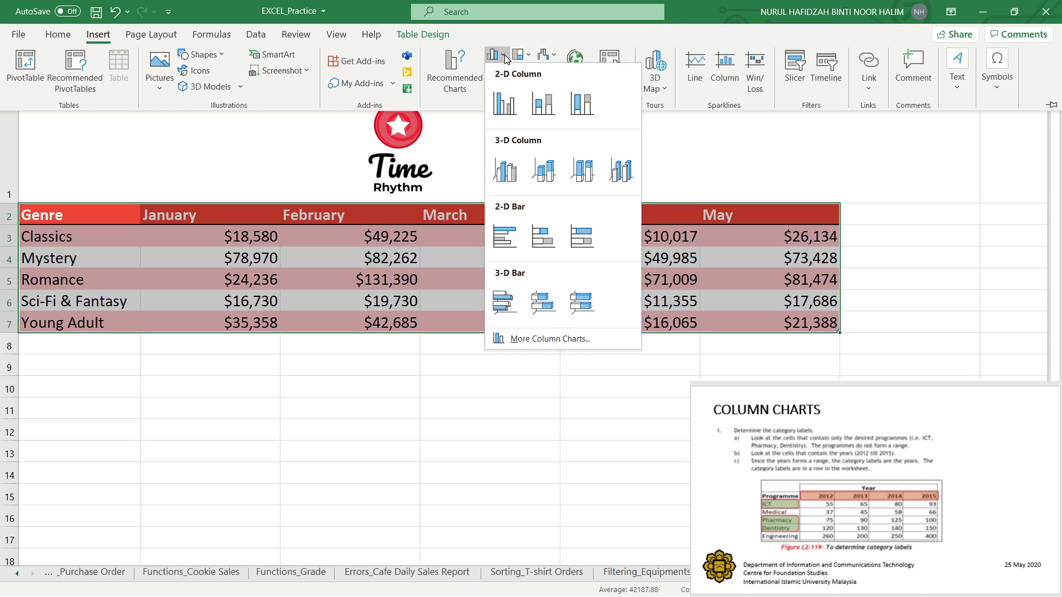
click(505, 105)
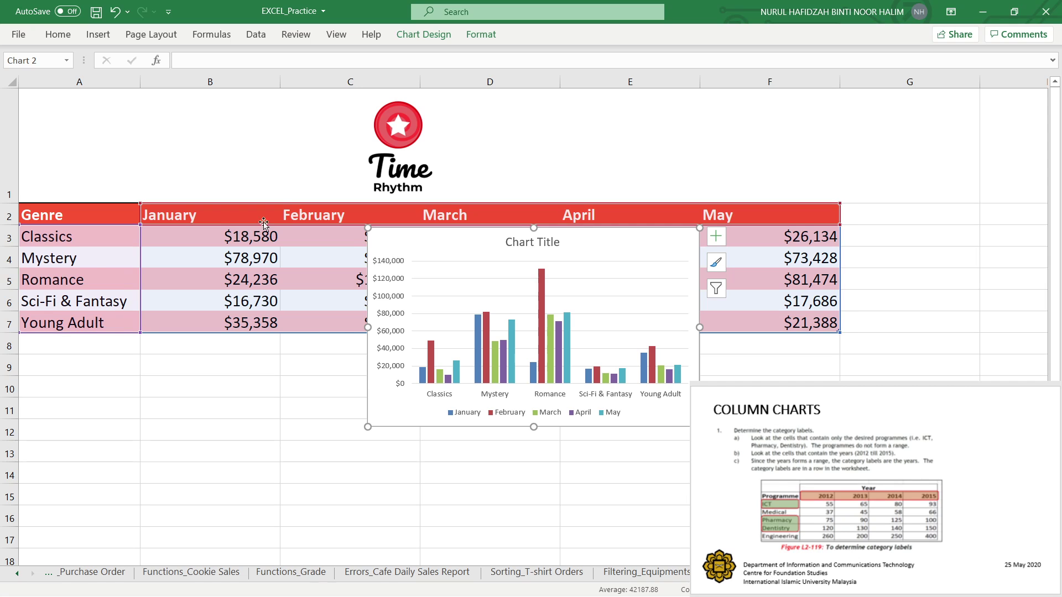
click(100, 36)
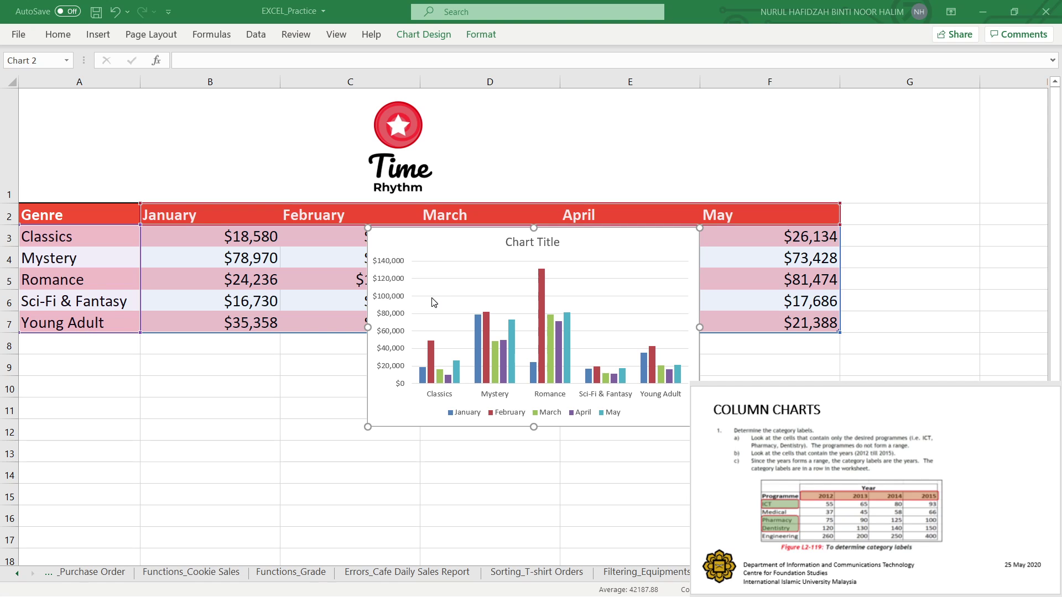
Set the chart title's position to Above Chart
click(431, 35)
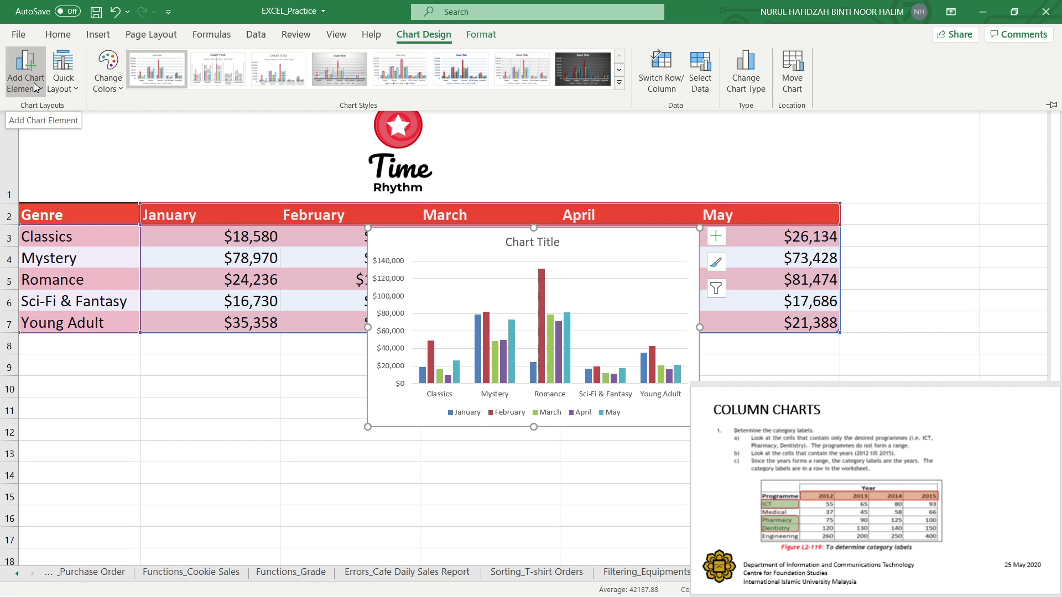
click(40, 90)
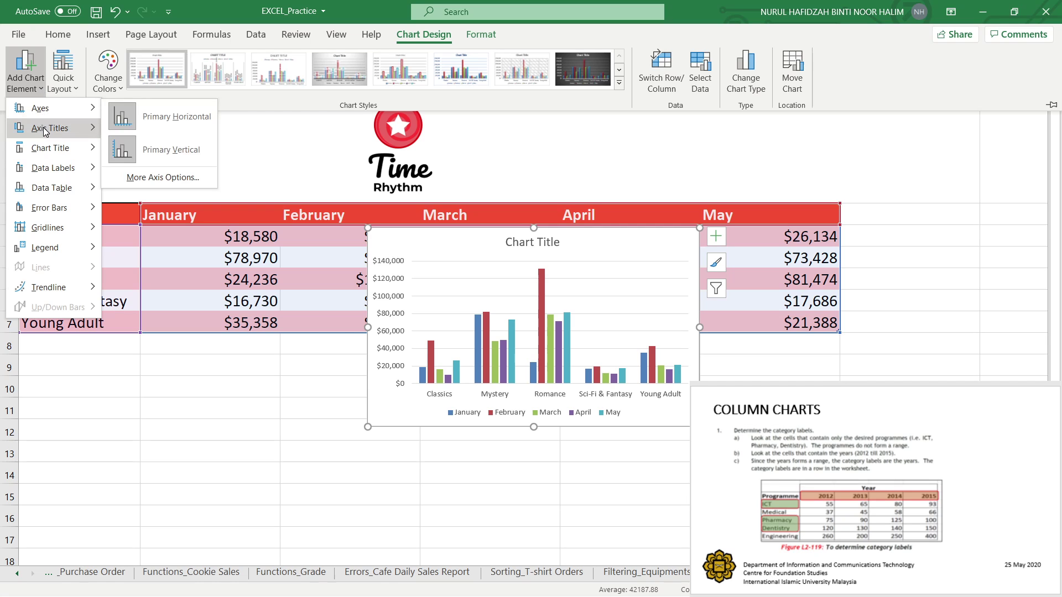
mouse_move(47, 148)
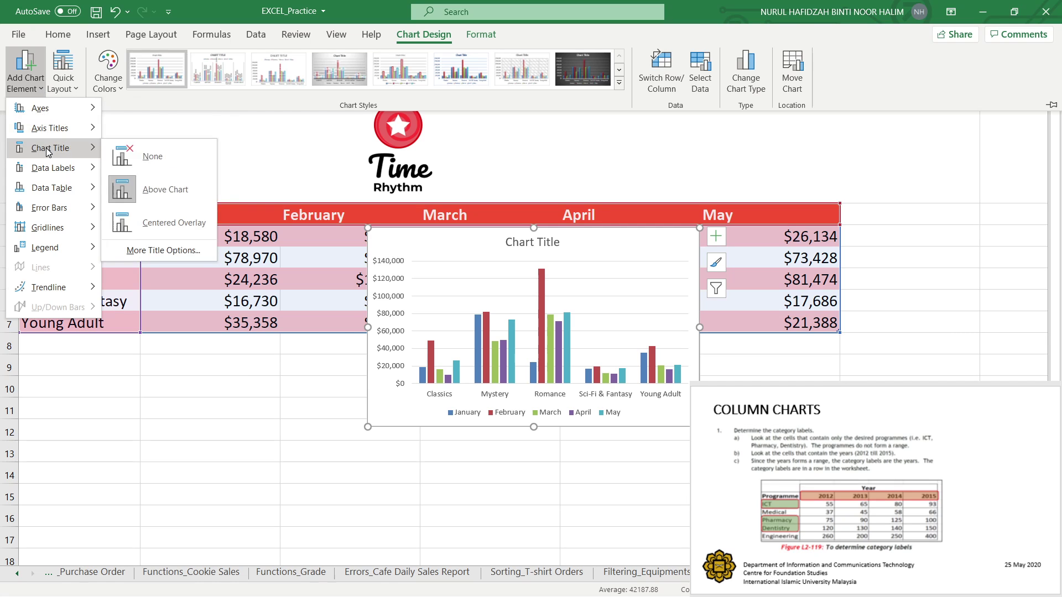
mouse_move(45, 170)
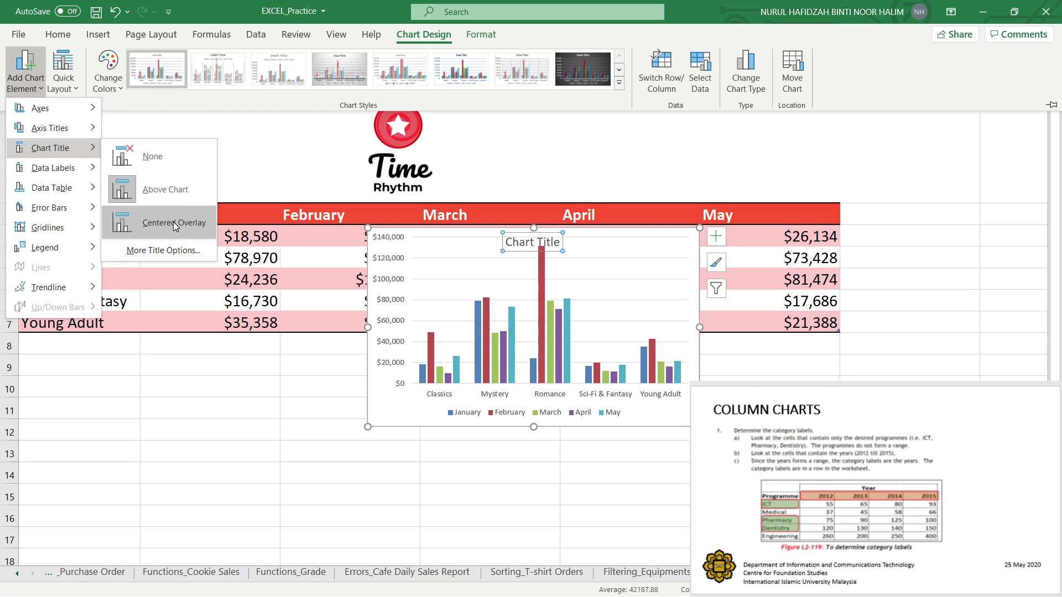
click(170, 188)
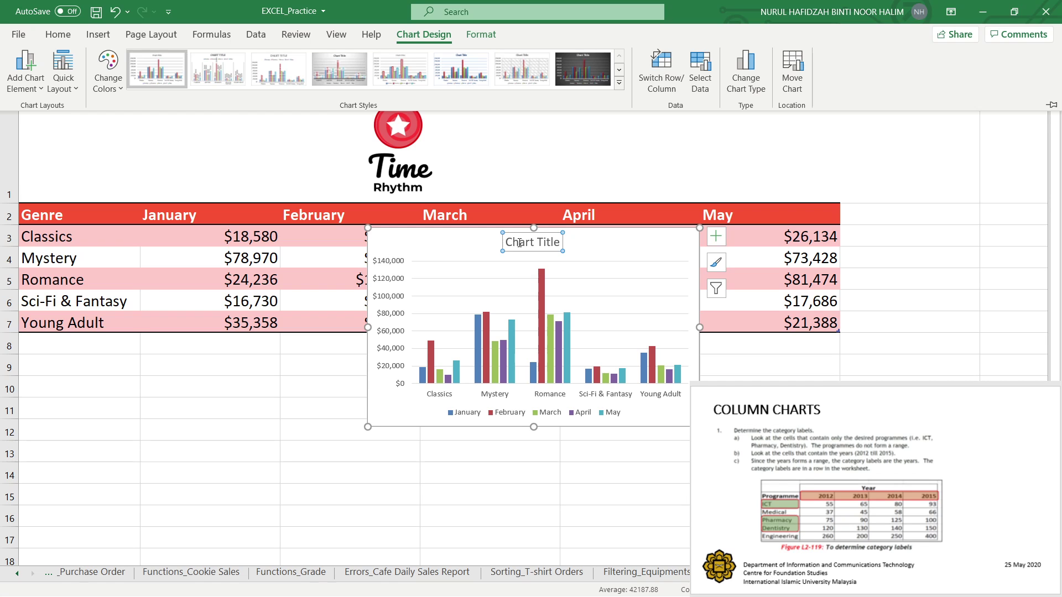
Replace the placeholder chart title with "Book Sales"
key(ctrl+F1)
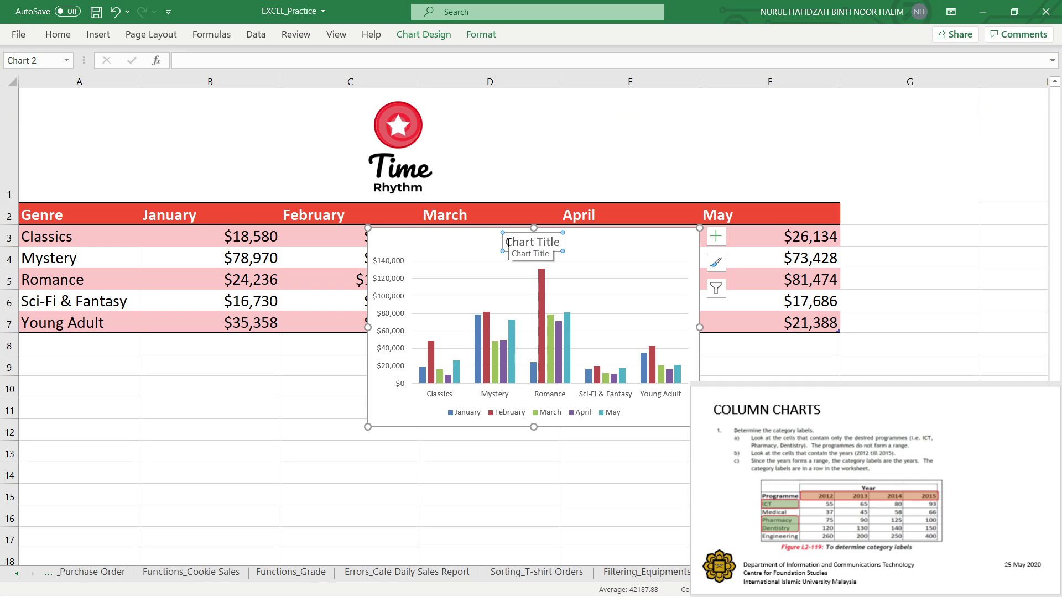
drag(507, 242, 561, 243)
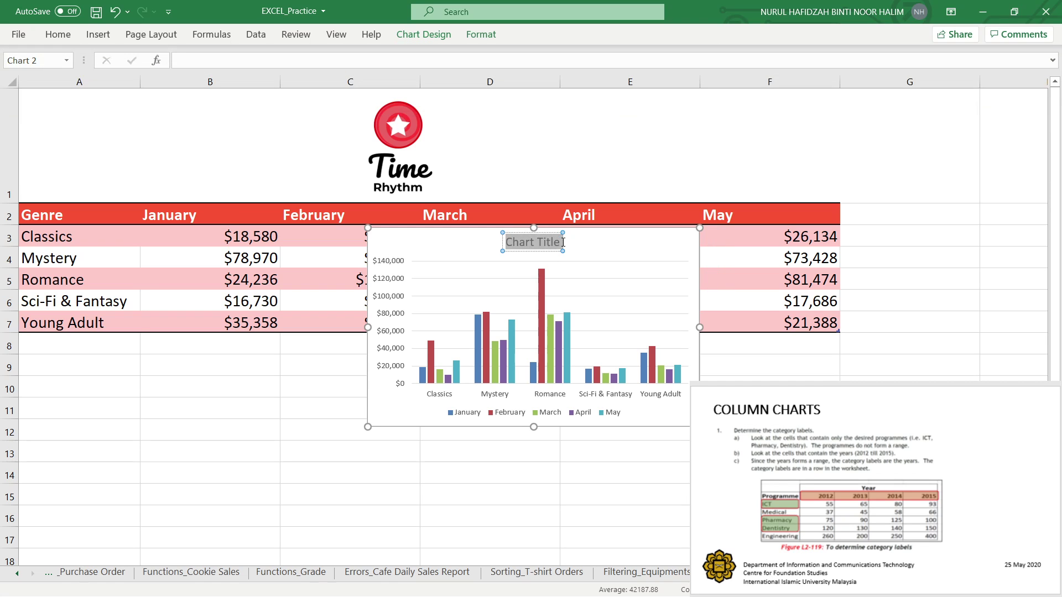
key(Escape)
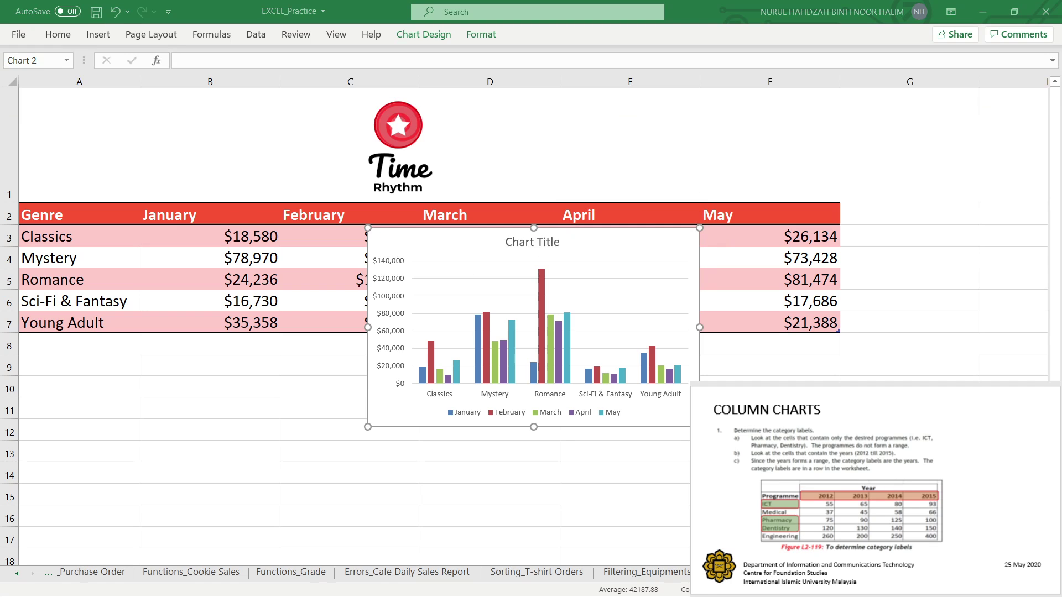
click(532, 242)
click(530, 242)
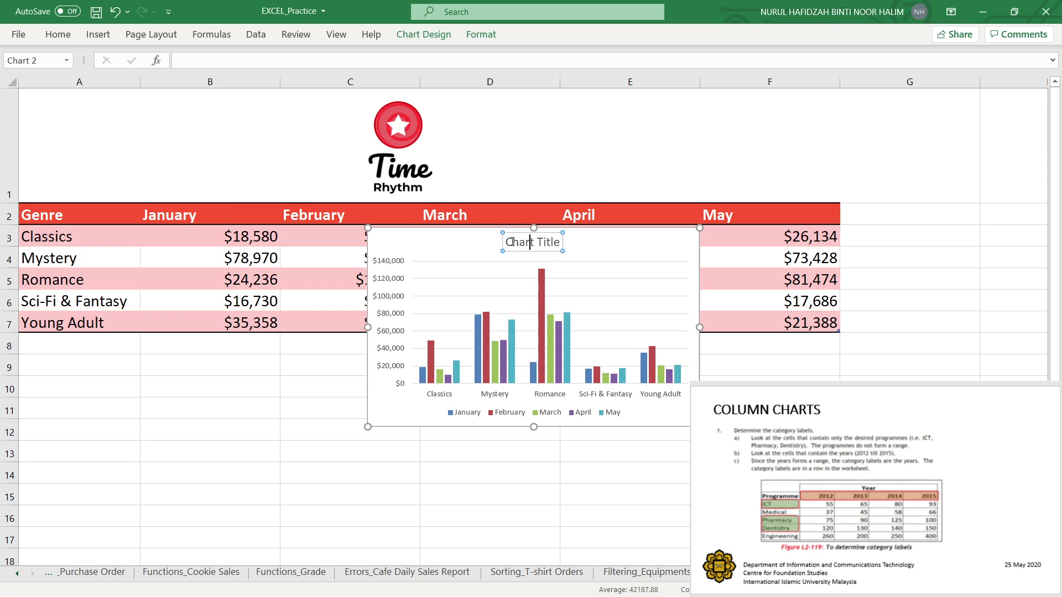
drag(509, 243, 561, 242)
text(B)
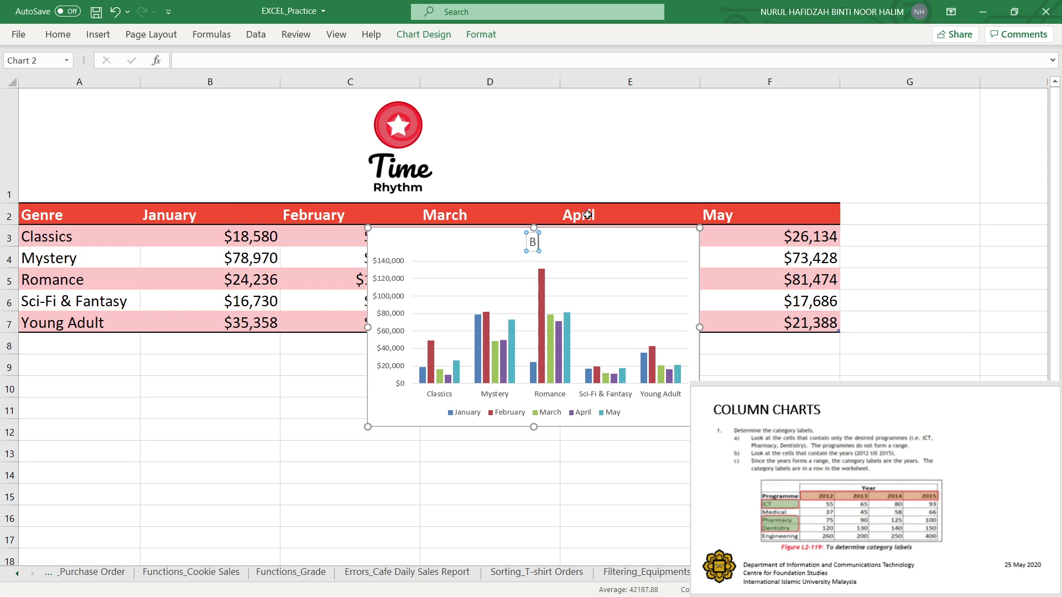
text(ook Sales)
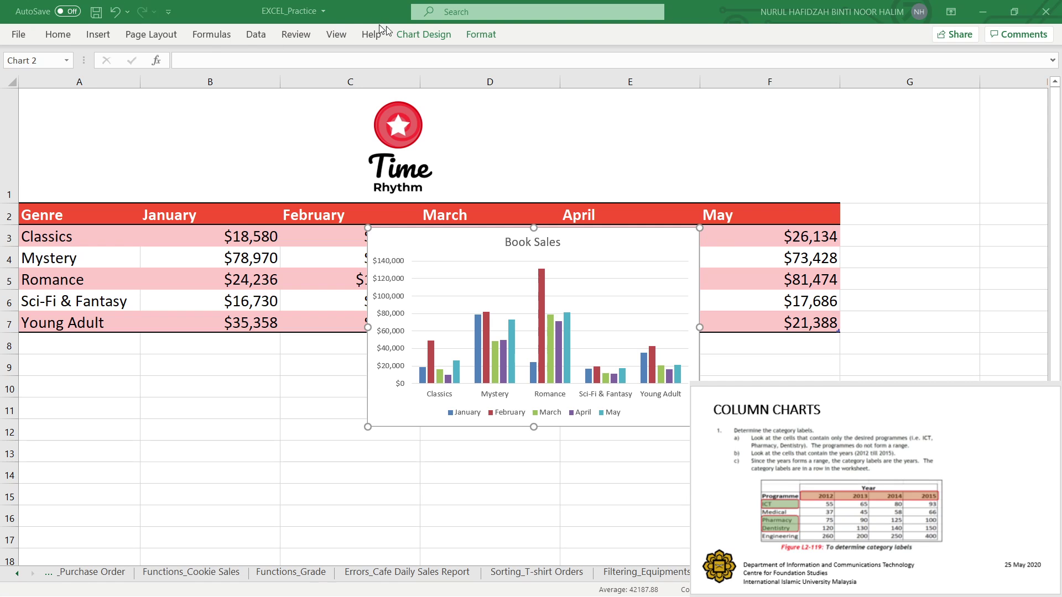
click(416, 34)
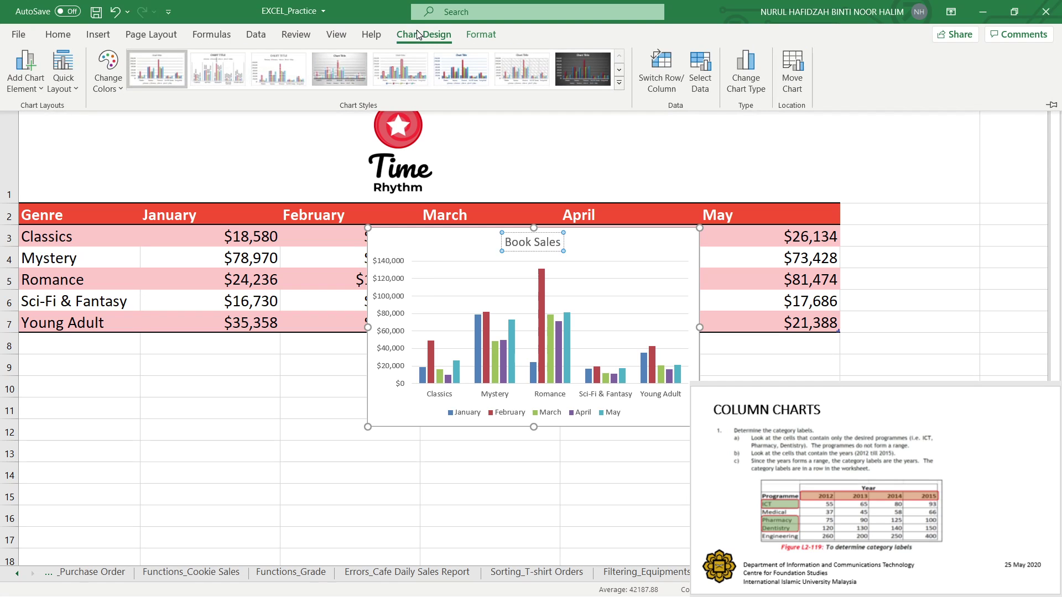
click(73, 88)
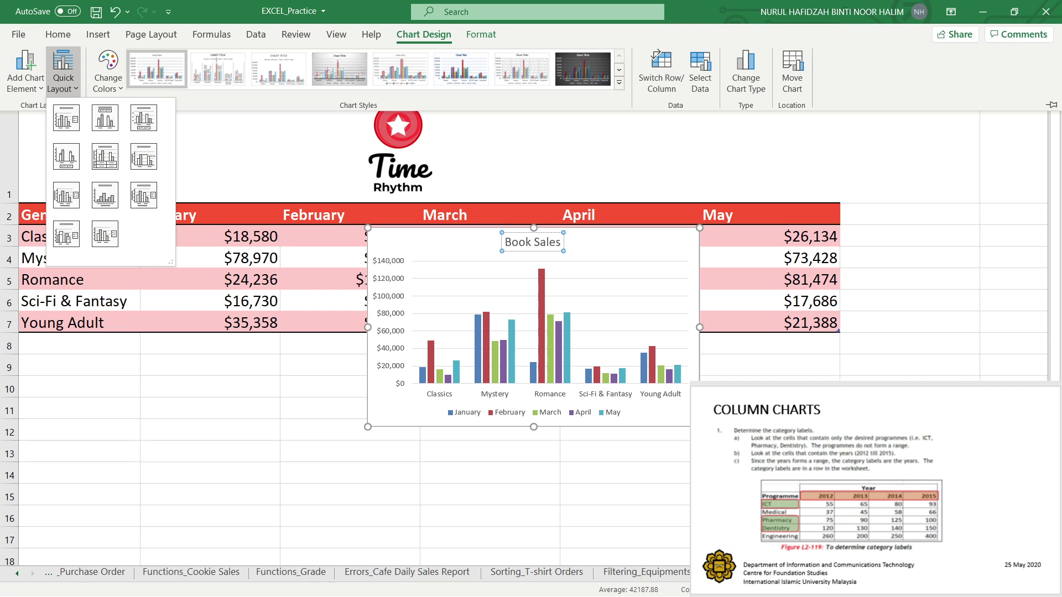
key(Escape)
key(Escape)
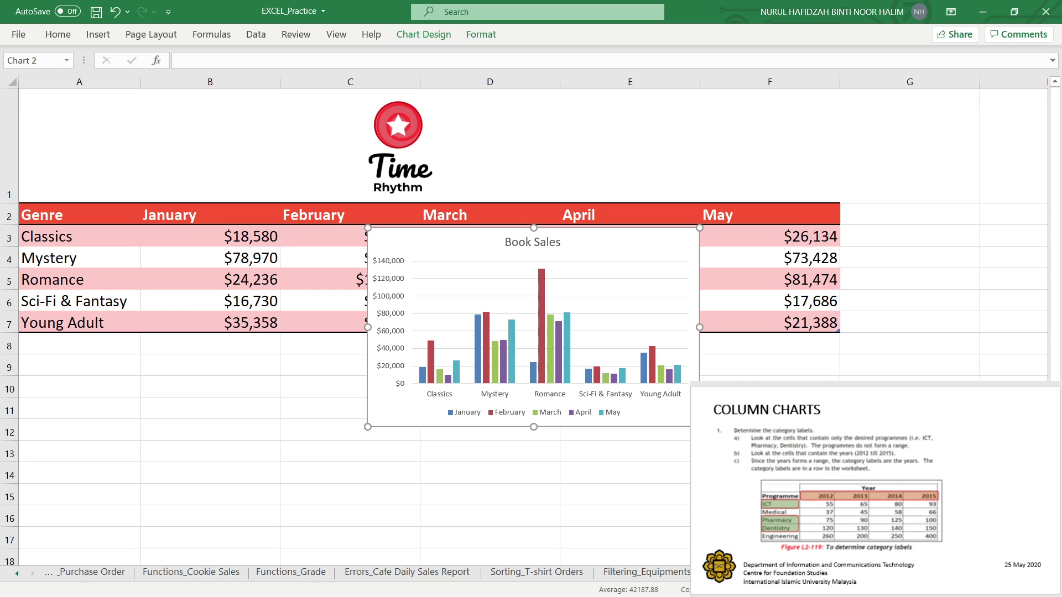
Apply the last available chart style, with a bold title and glossy bevelled columns, to the Book Sales chart
click(423, 35)
click(424, 37)
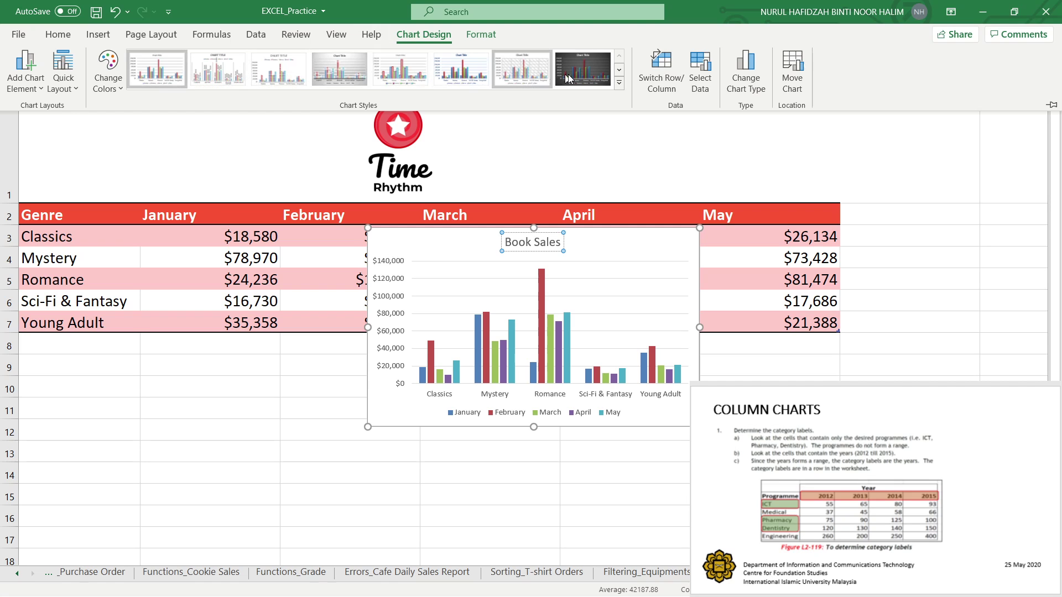
click(620, 85)
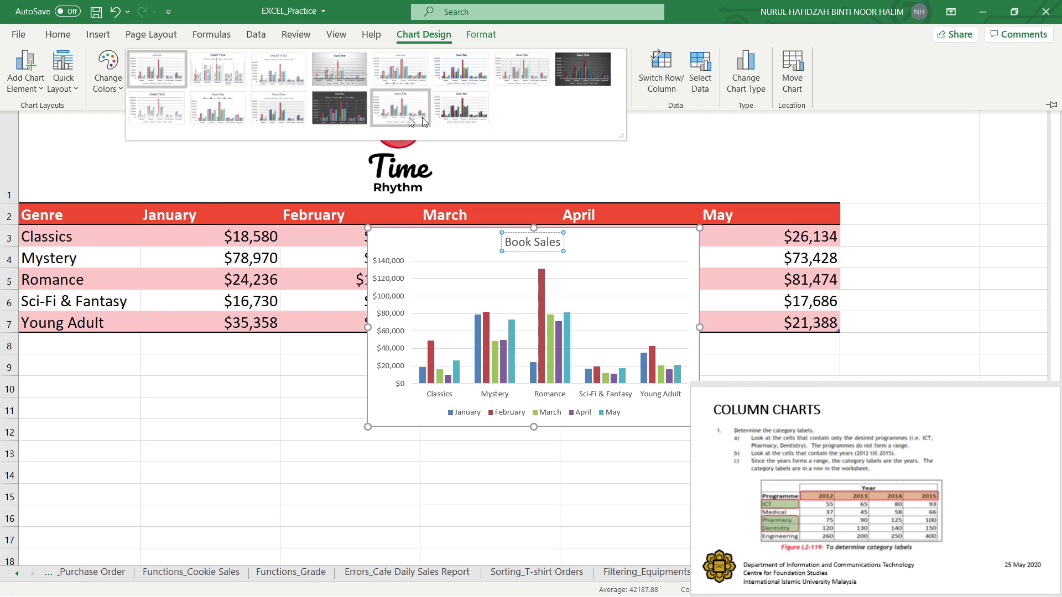
click(454, 118)
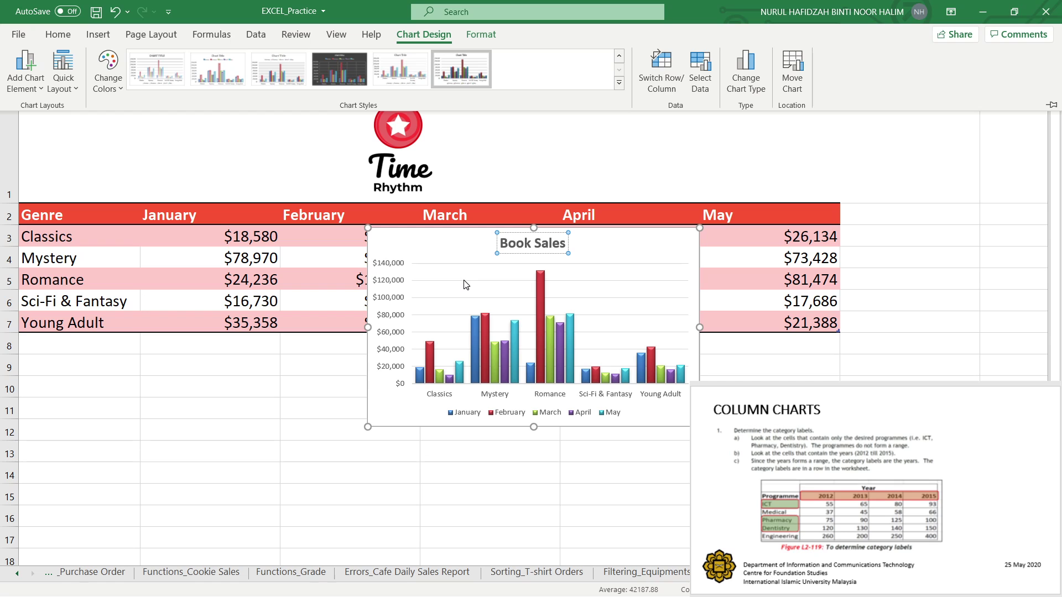
key(ctrl+F1)
Examine the chart's options for elements, styles and data filters, comparing them with the chart design commands
click(692, 243)
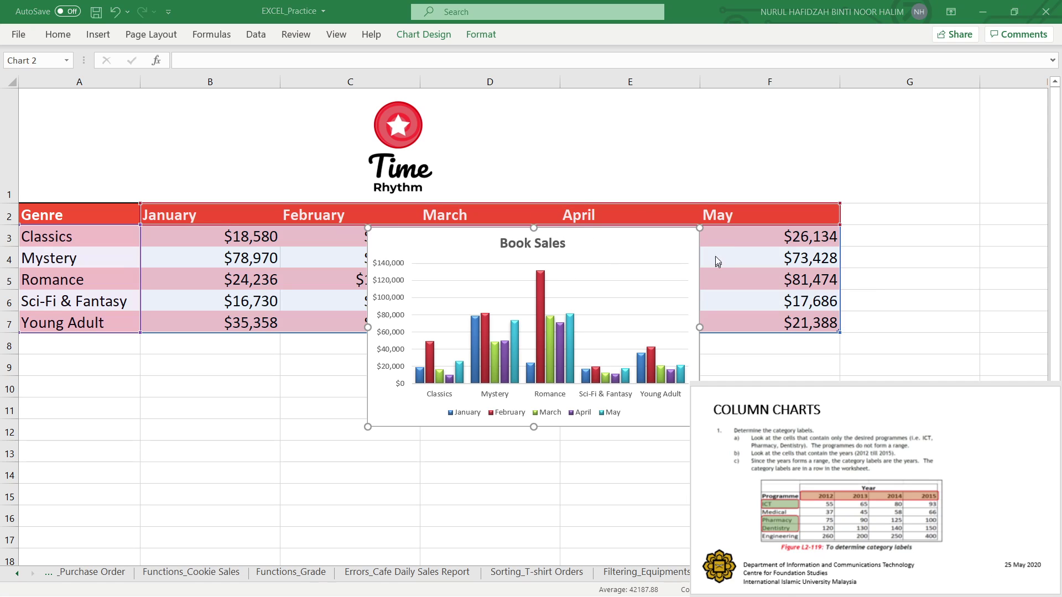
click(676, 247)
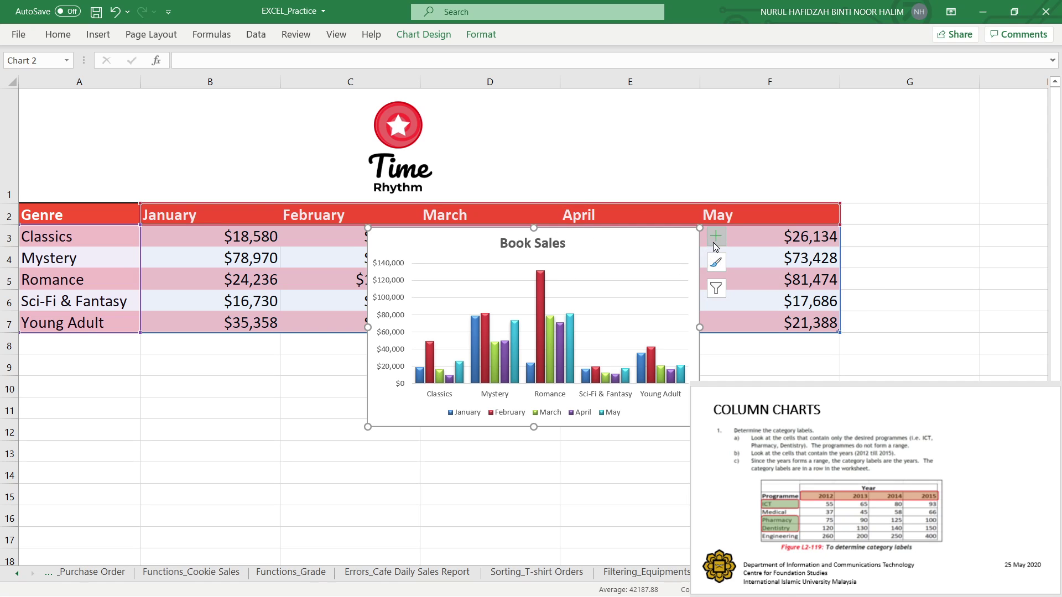
click(715, 238)
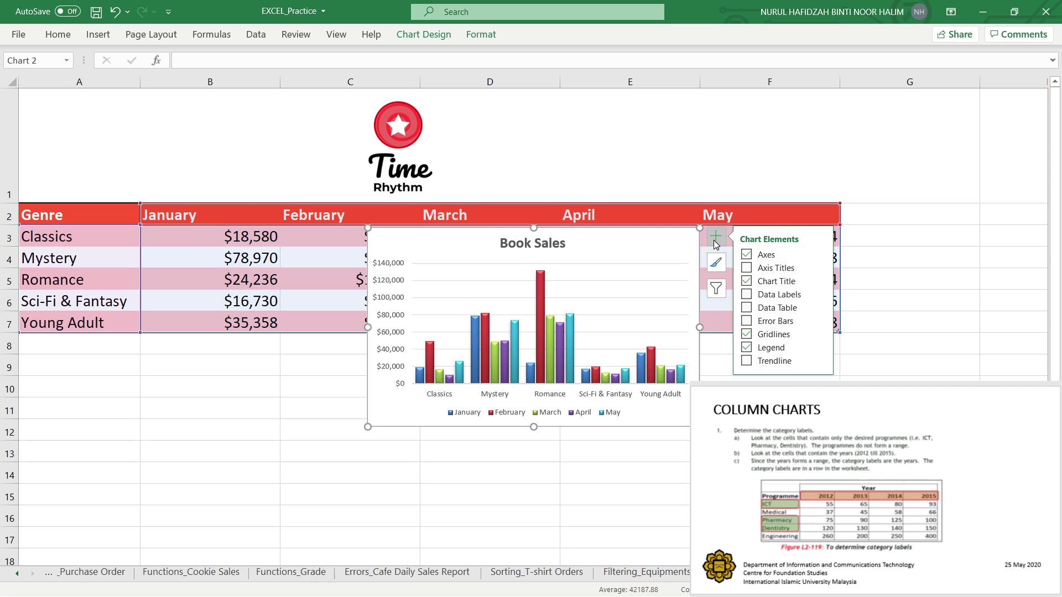
click(424, 35)
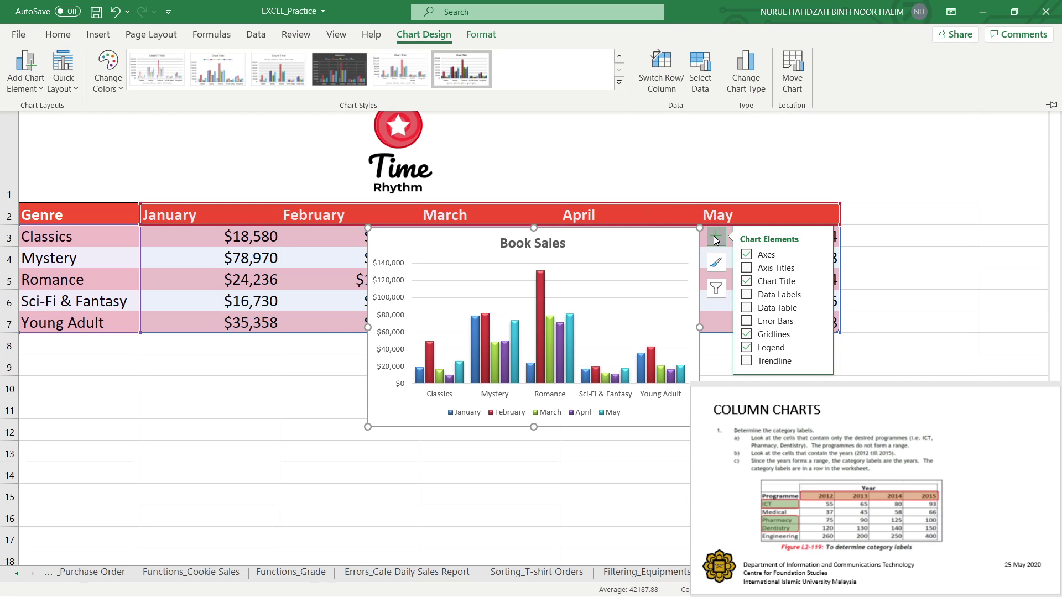
click(716, 265)
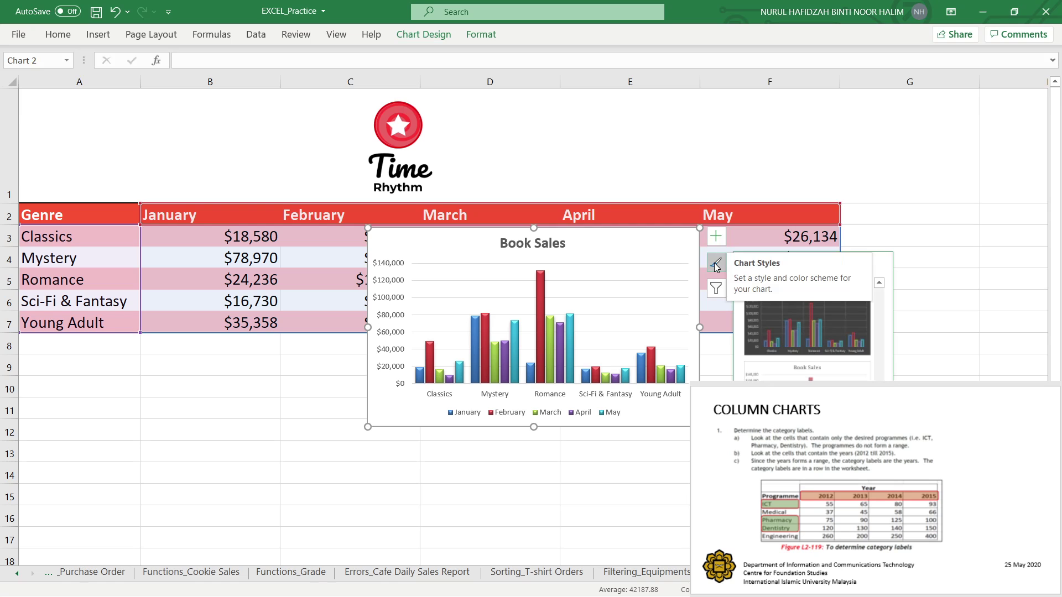
click(413, 36)
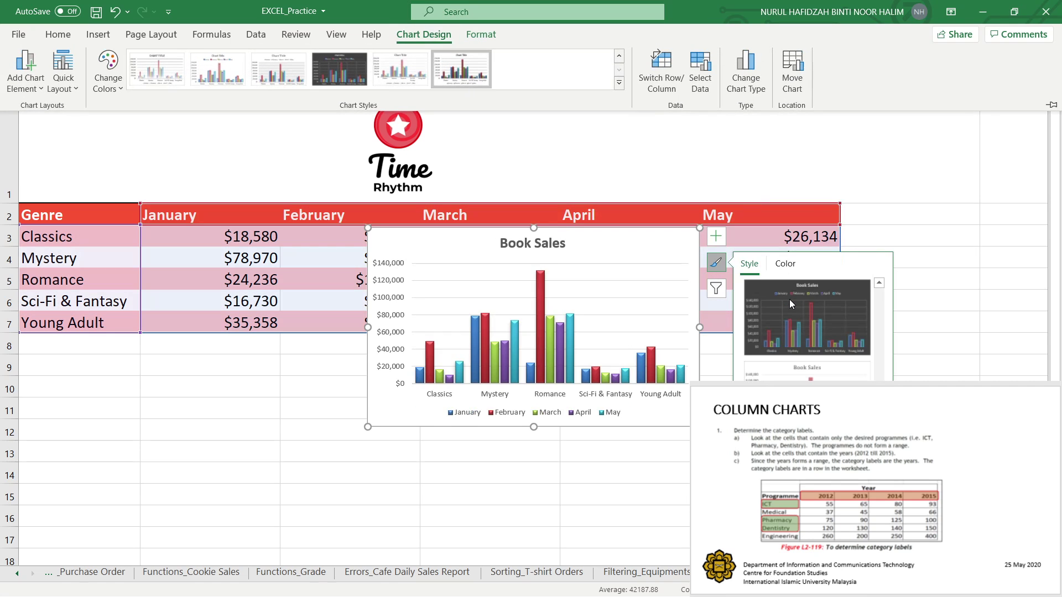
click(716, 291)
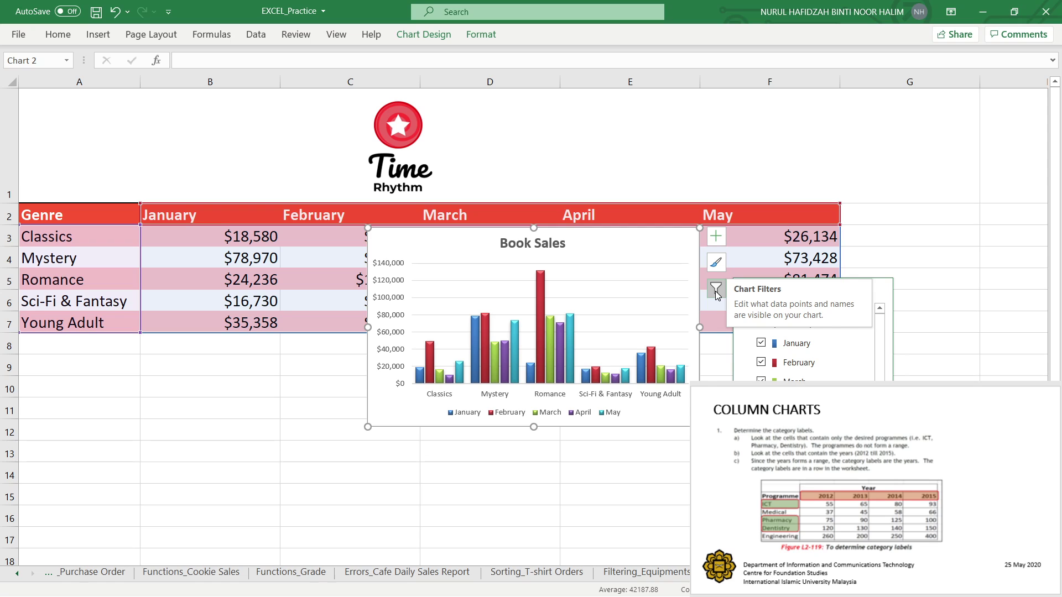
Add axis titles to the chart and set the vertical axis title to "Total Sales"
click(713, 239)
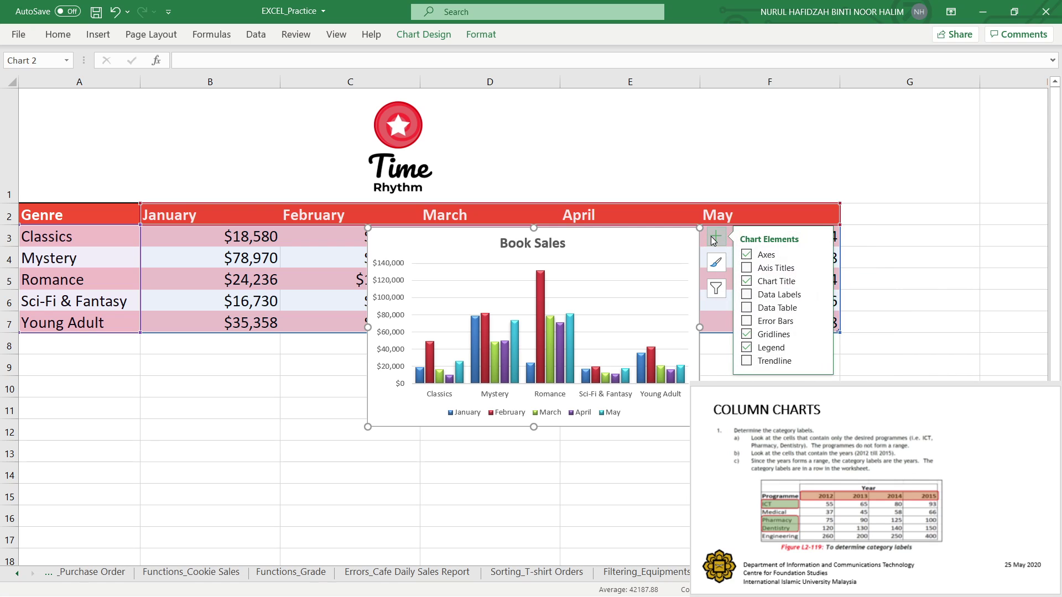
click(747, 269)
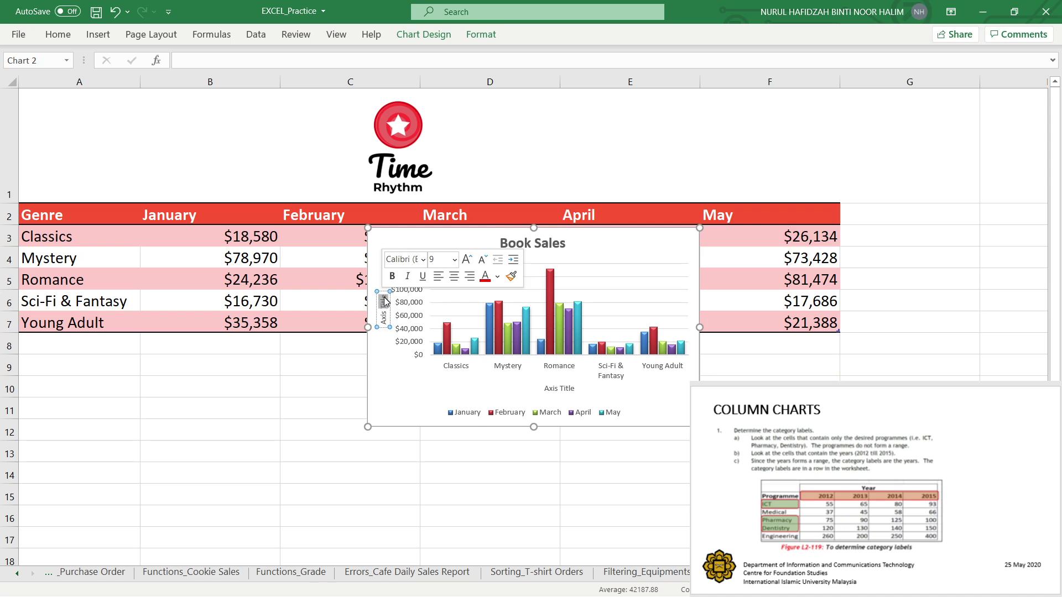
click(385, 299)
drag(384, 298, 383, 325)
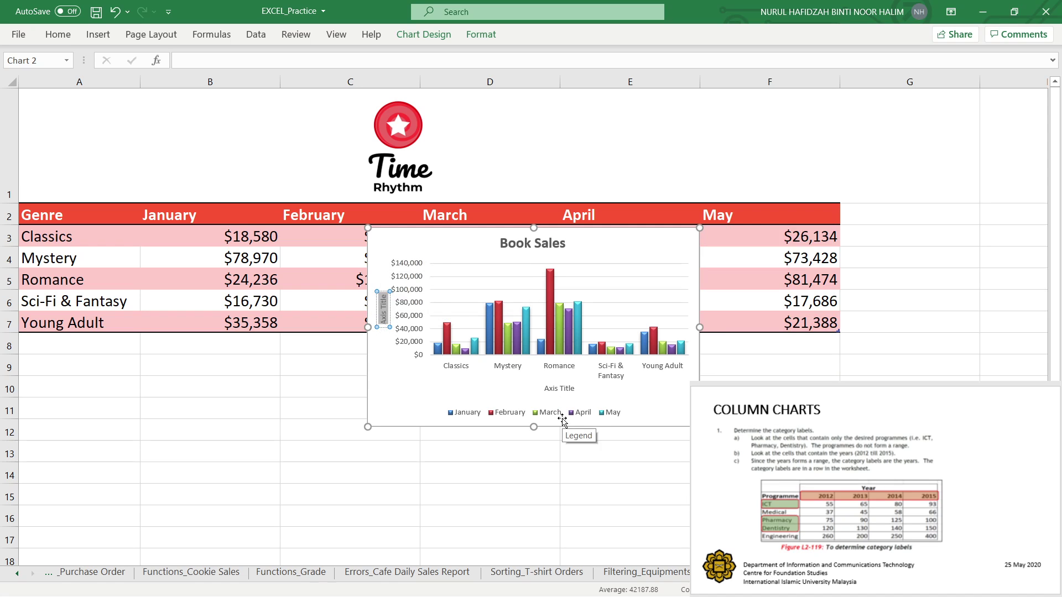
text(Total Sales)
click(662, 288)
Set the chart's horizontal axis title to "Genre"
click(718, 242)
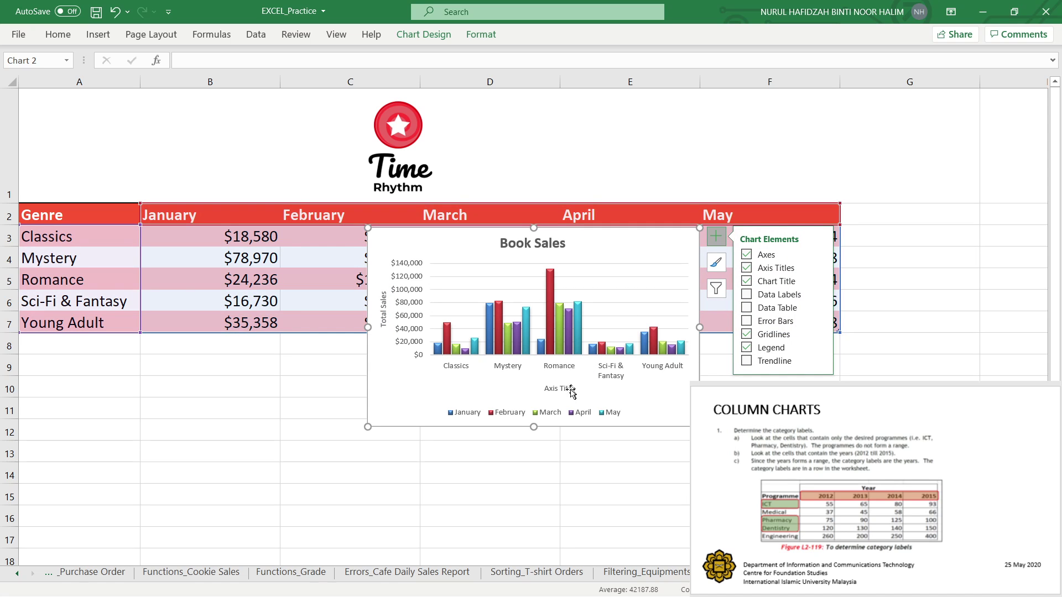
click(550, 389)
triple_click(550, 390)
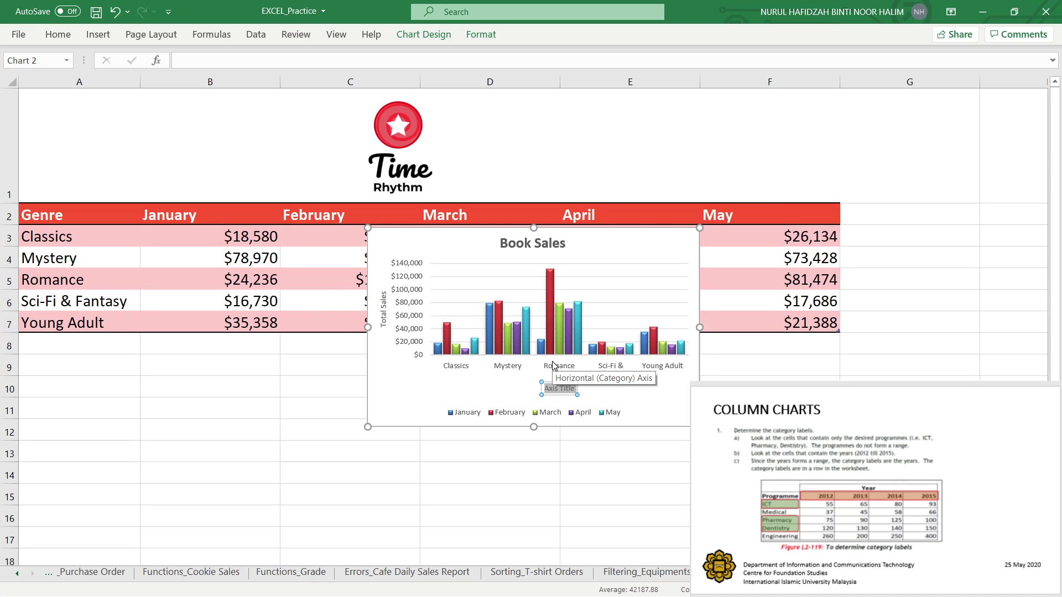
text(GEnre)
key(BackSpace)
key(BackSpace)
key(BackSpace)
key(BackSpace)
text(enre)
click(699, 239)
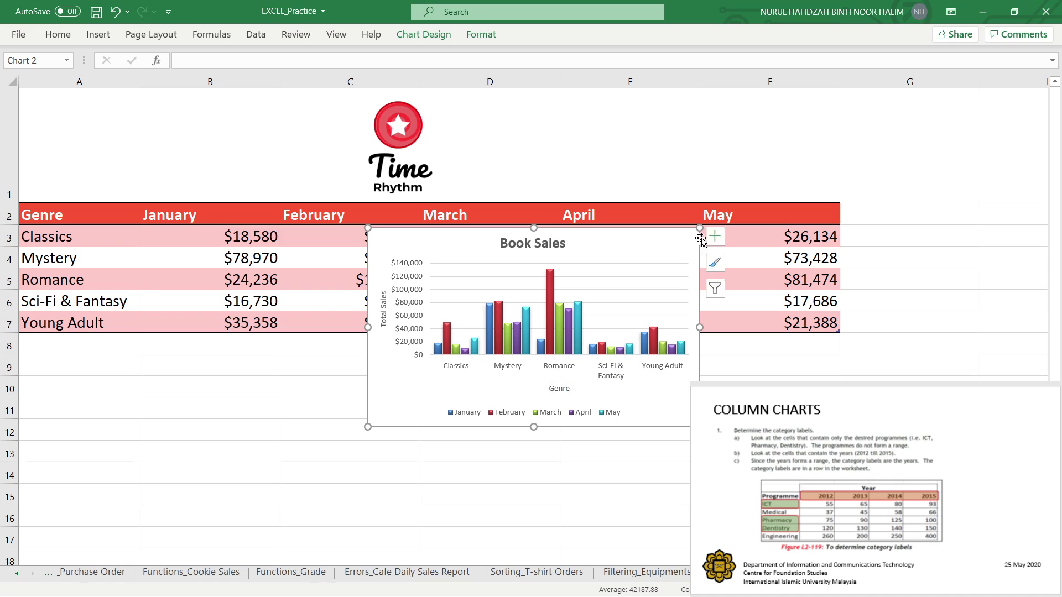
Add data labels to the Book Sales chart and open their detailed formatting options
click(718, 237)
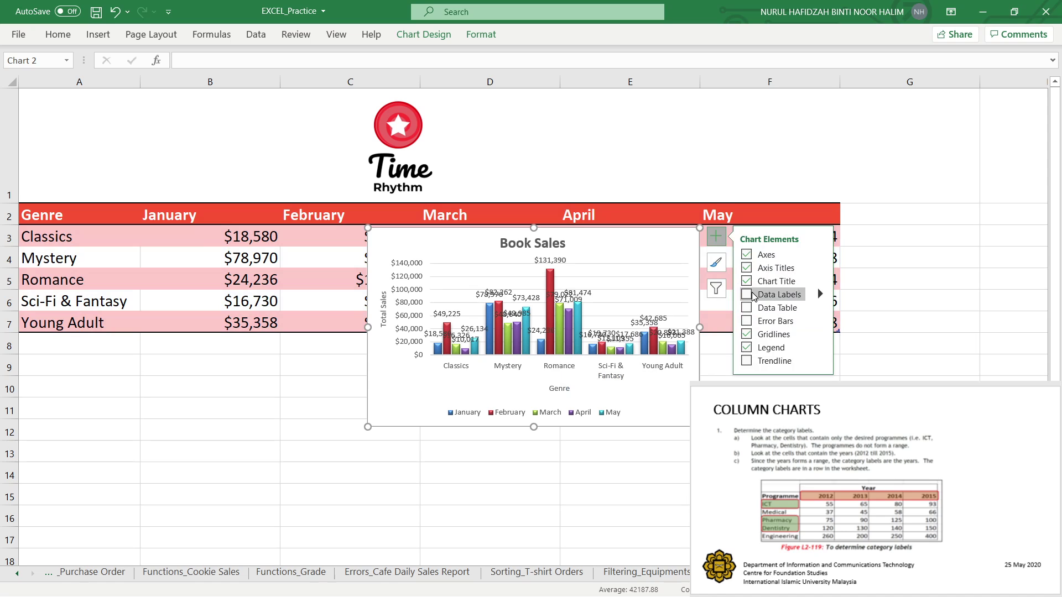
click(747, 294)
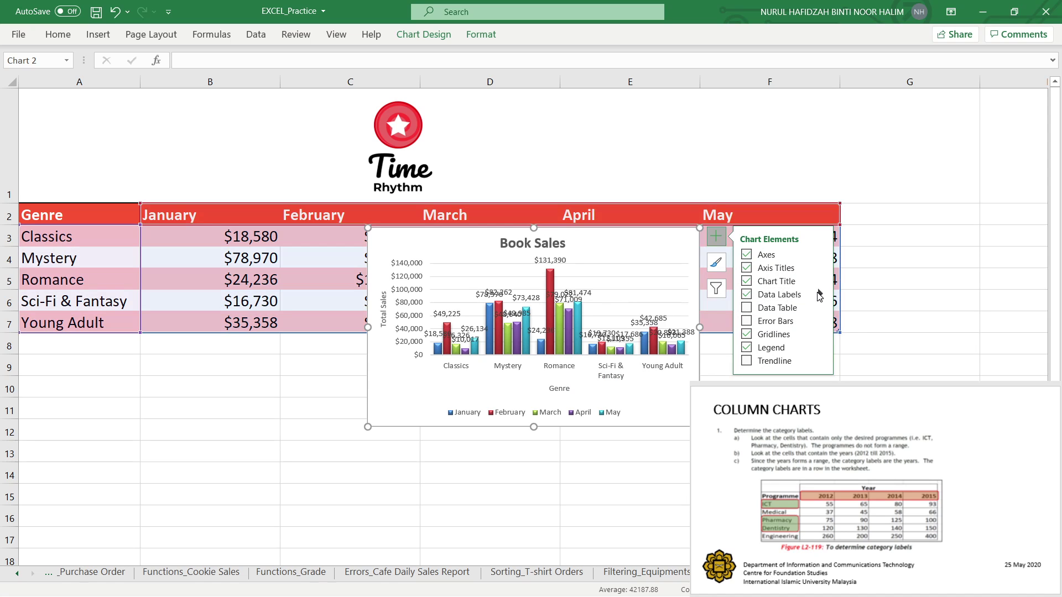
mouse_move(820, 295)
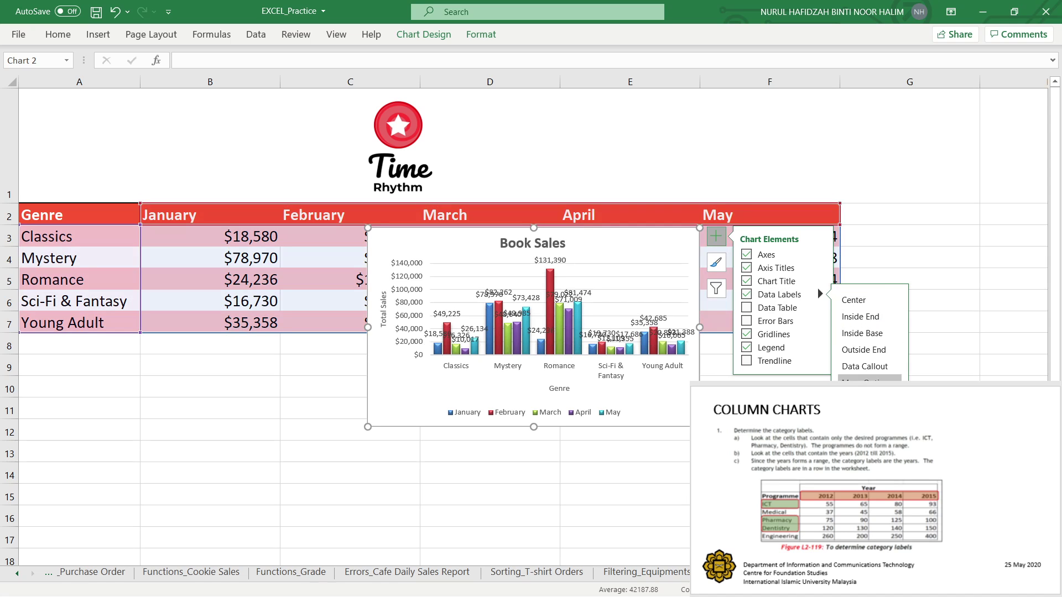
click(864, 383)
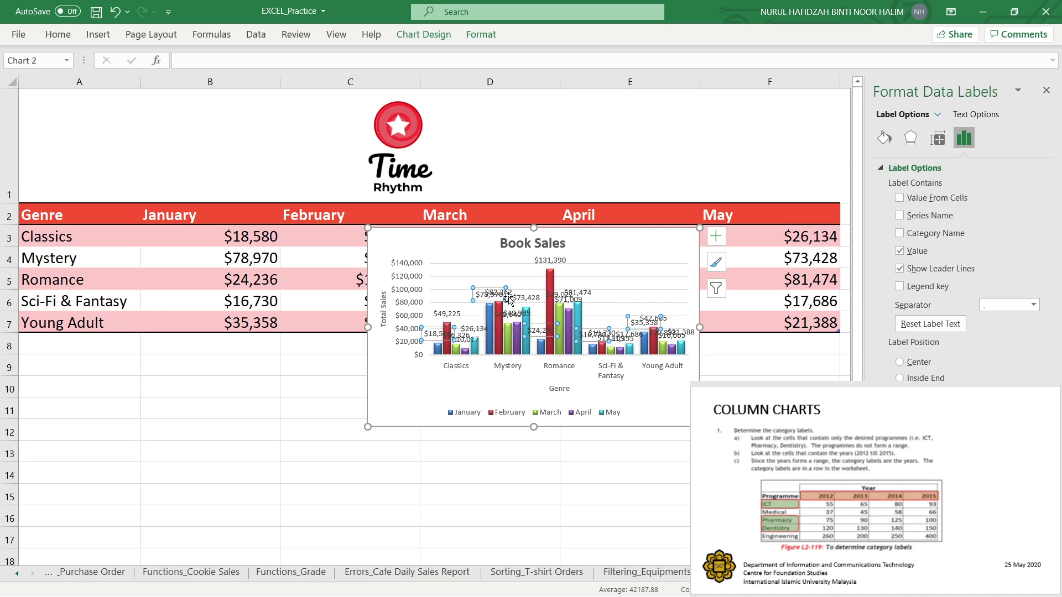
Set the text direction of the January series' data labels to Rotate all text 270°
click(885, 137)
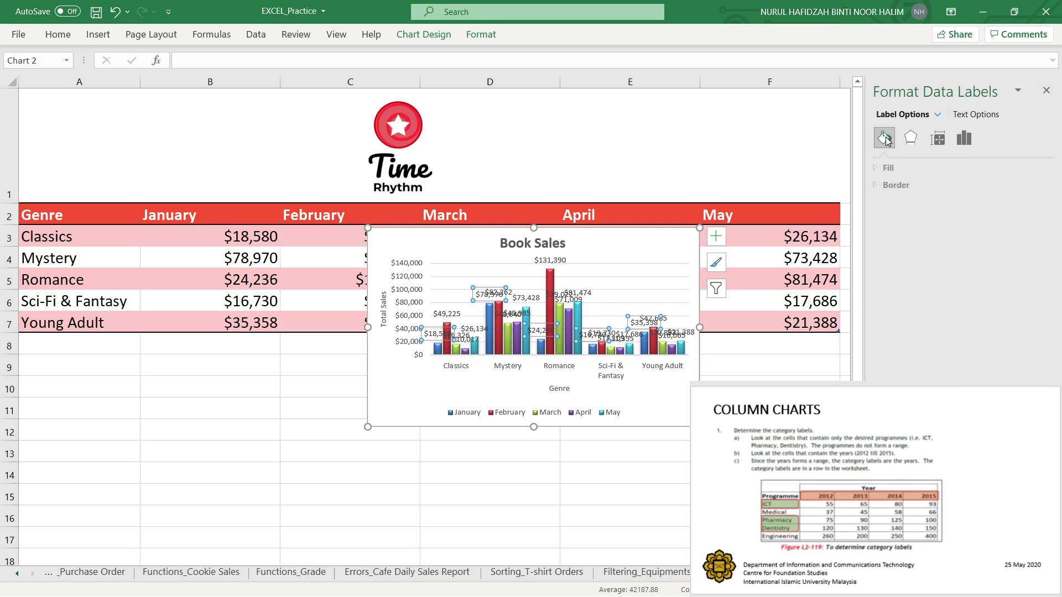
click(942, 142)
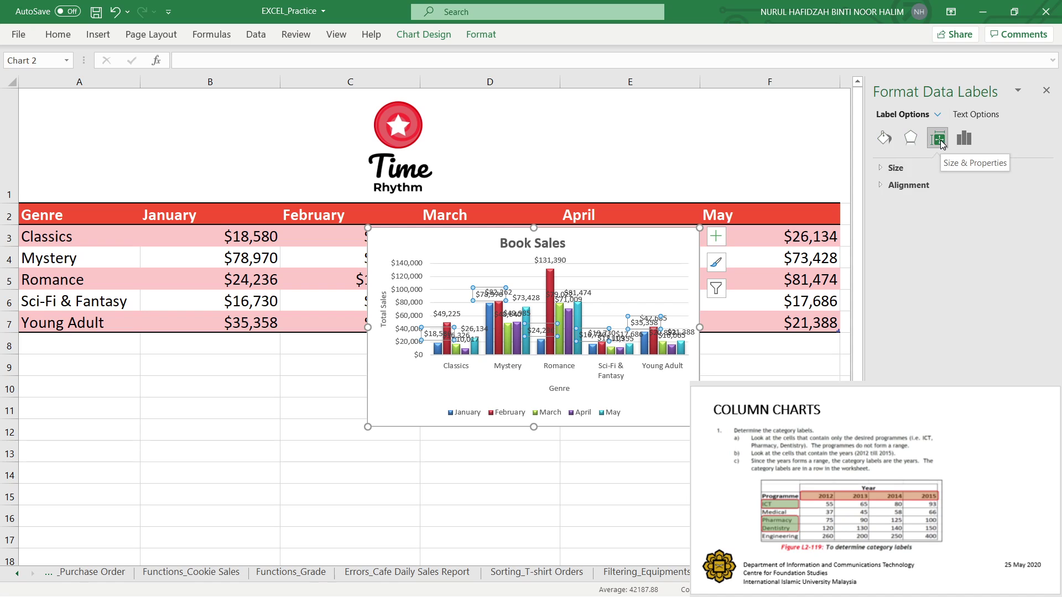
click(902, 185)
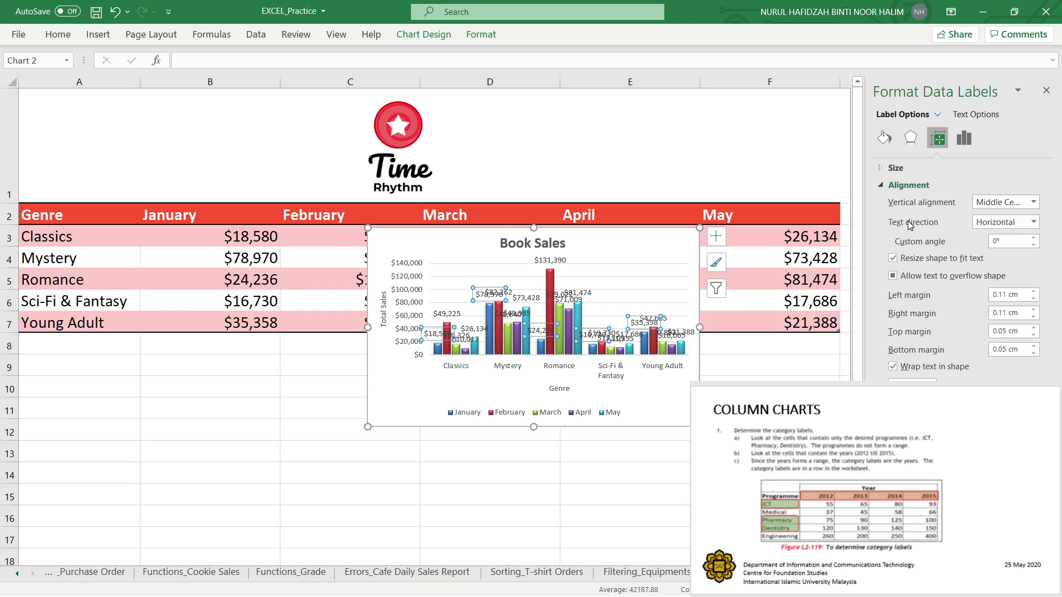
click(1033, 222)
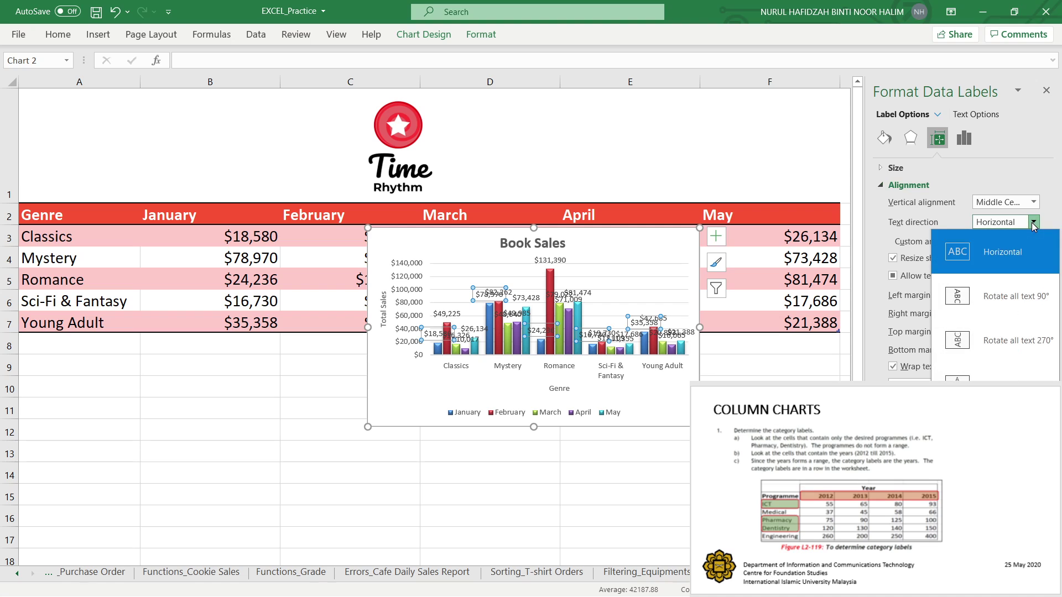
click(1018, 344)
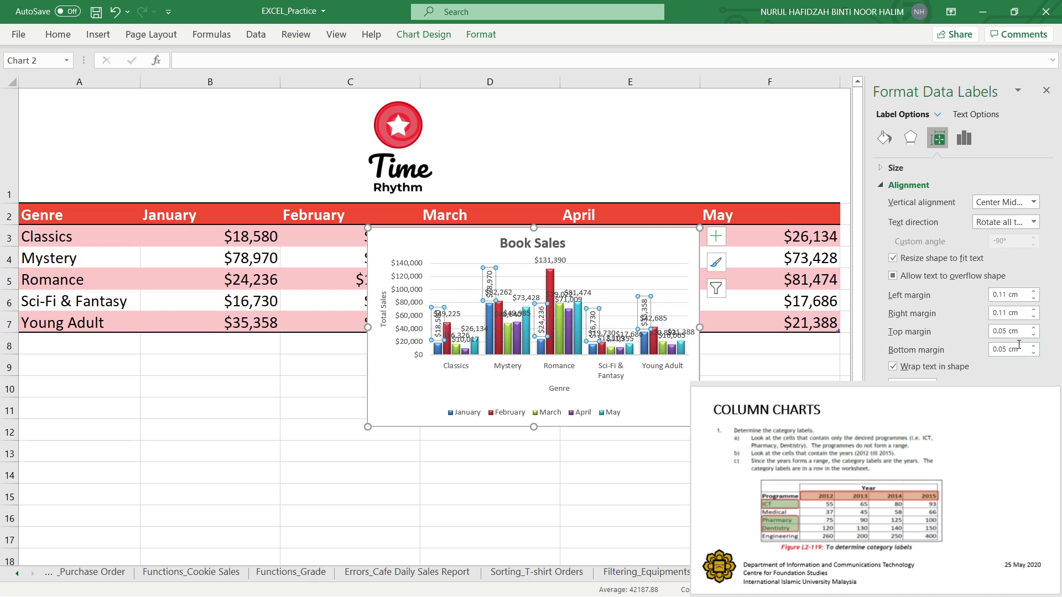
click(893, 367)
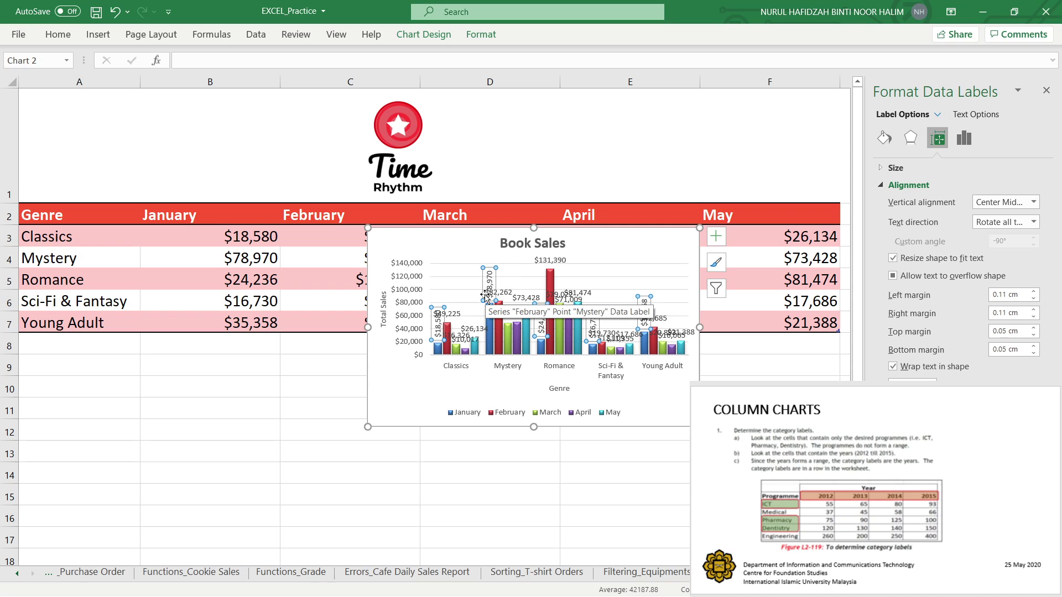
Set the text direction of the February and April series' data labels to Rotate all text 270°
click(460, 317)
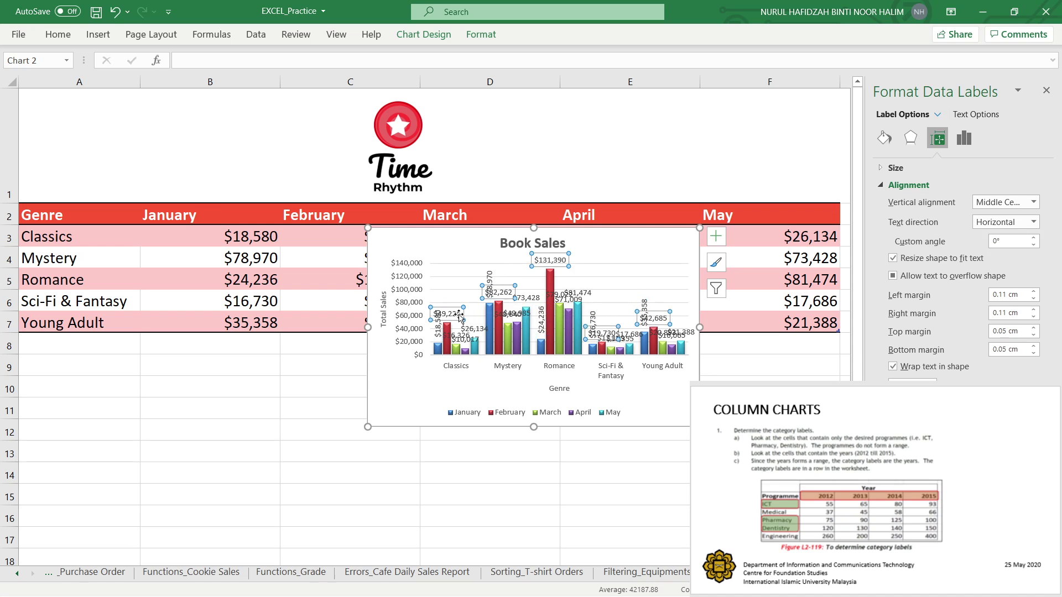
click(1032, 221)
click(1009, 338)
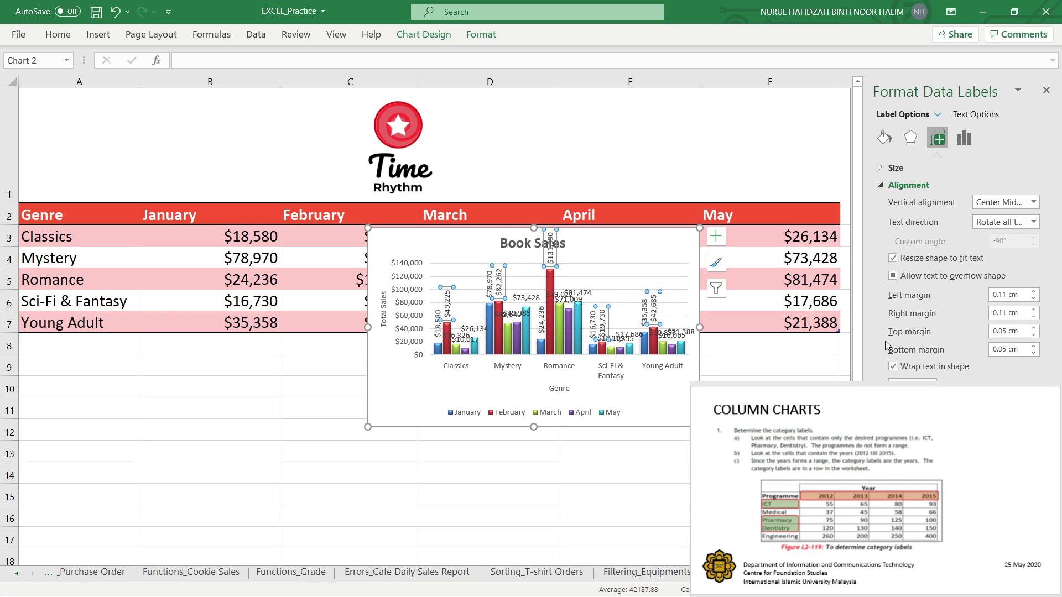
click(461, 340)
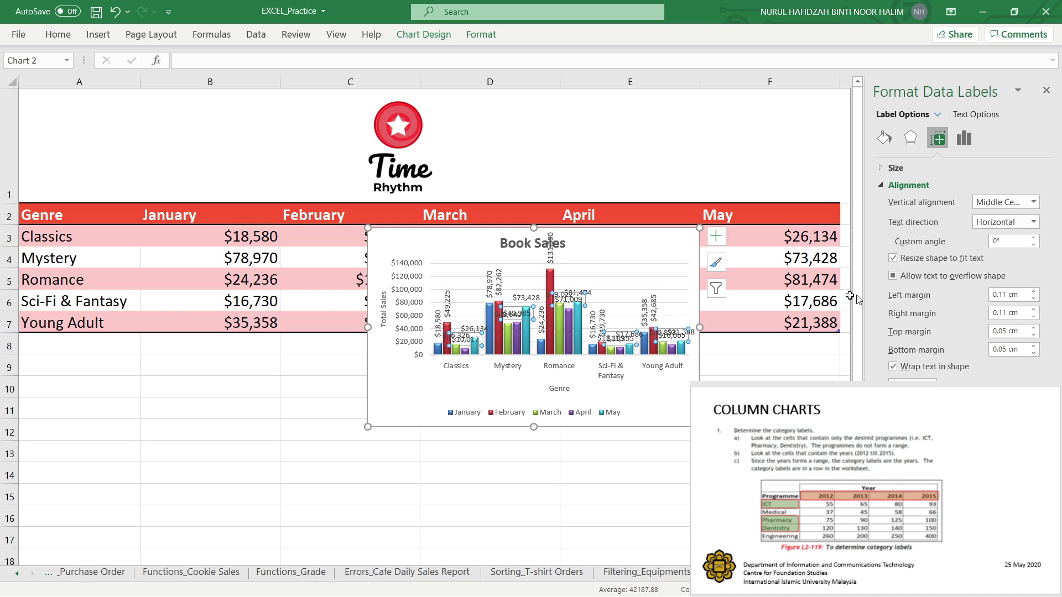
click(1002, 224)
click(1016, 341)
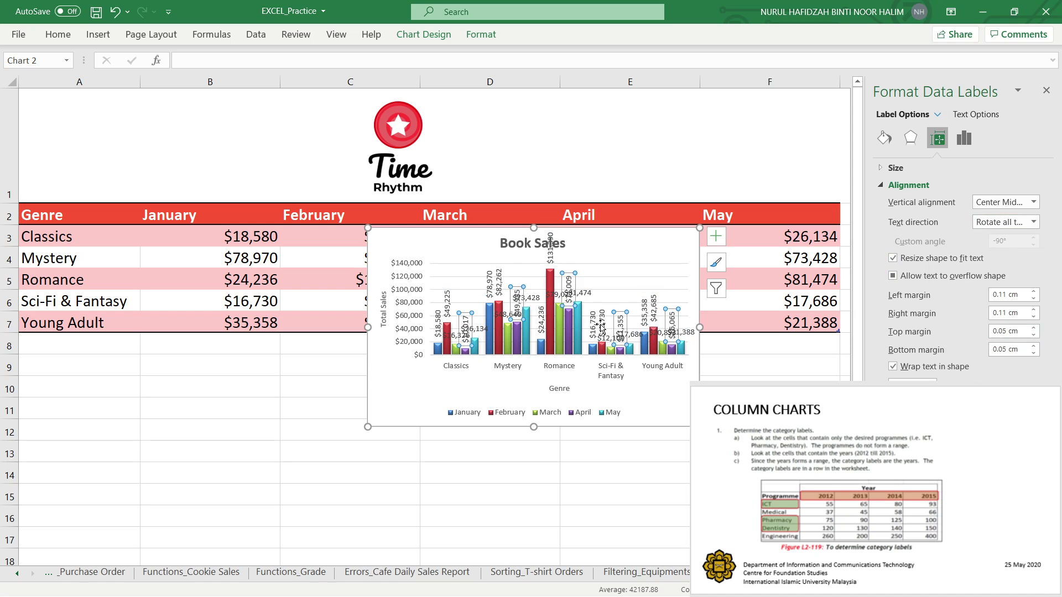
Rotate all text 270° on the May and March series' data labels, and close the label formatting options
click(636, 334)
click(1015, 223)
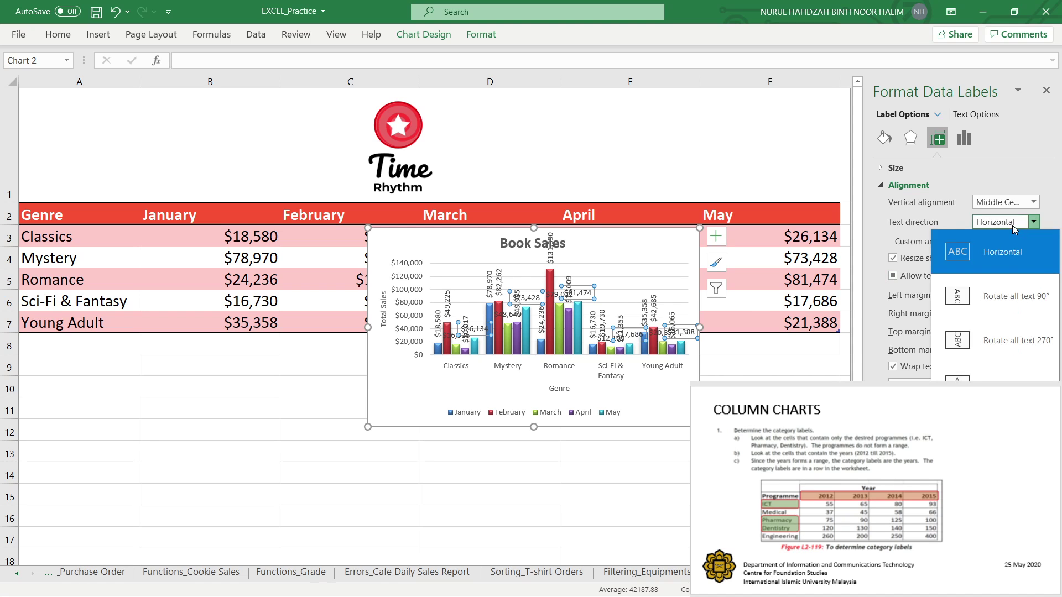
click(1016, 343)
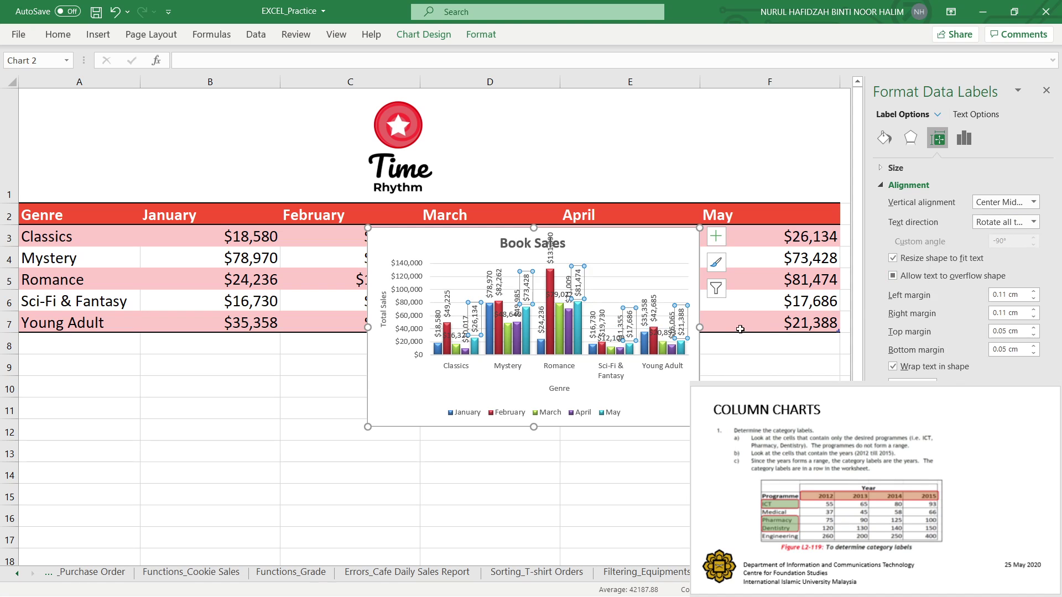
click(663, 334)
click(1015, 224)
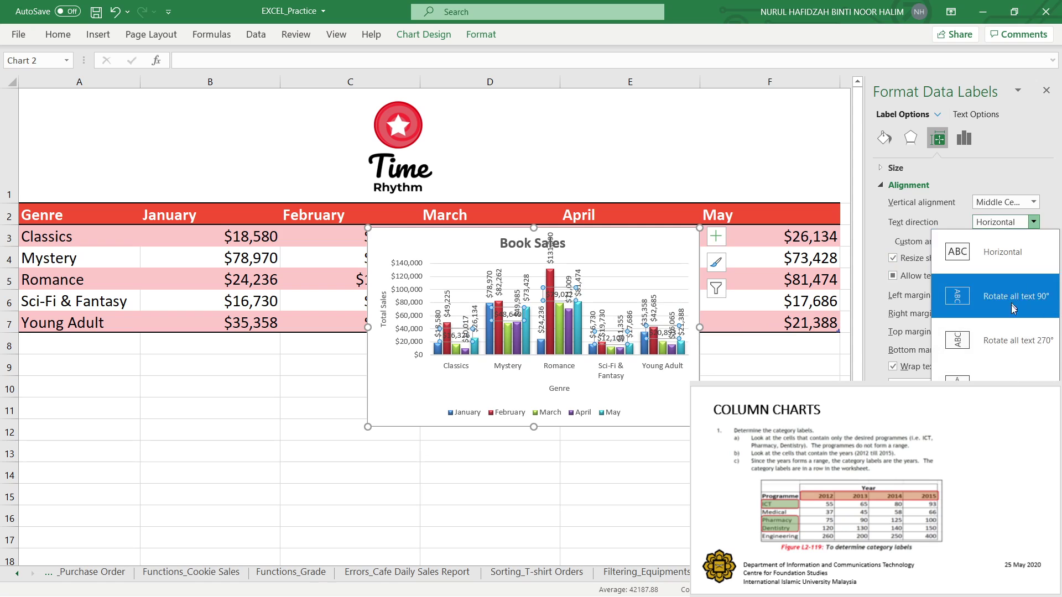
click(1002, 343)
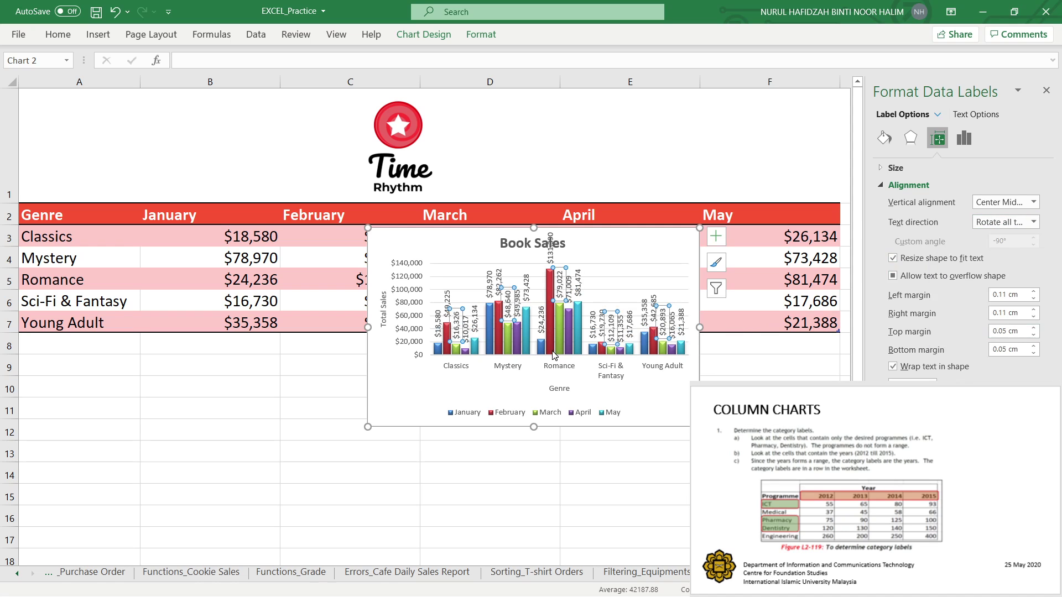
click(1046, 92)
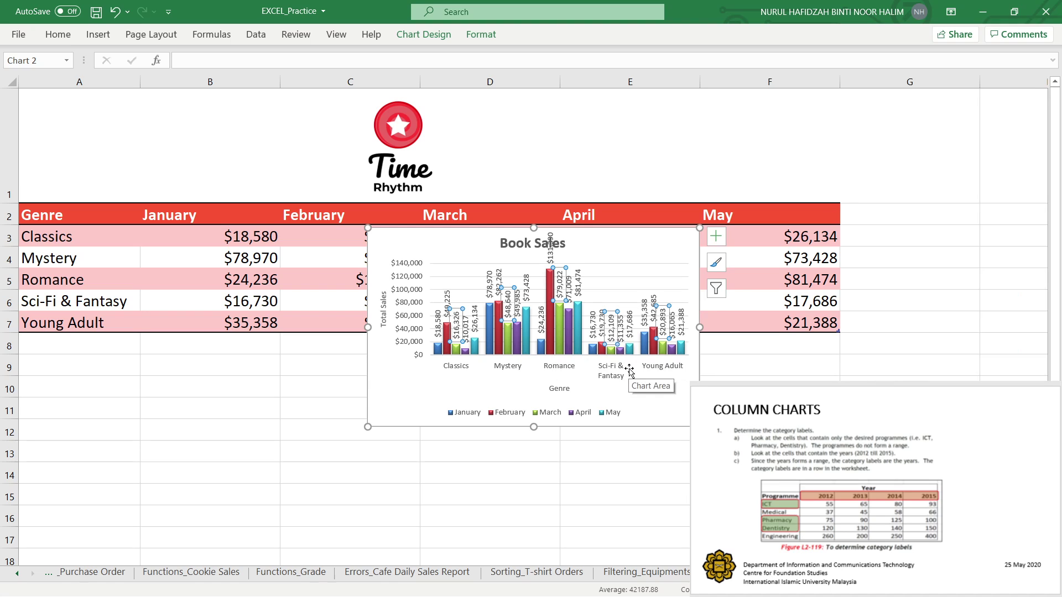
Open the placement options for the chart's legend
click(720, 243)
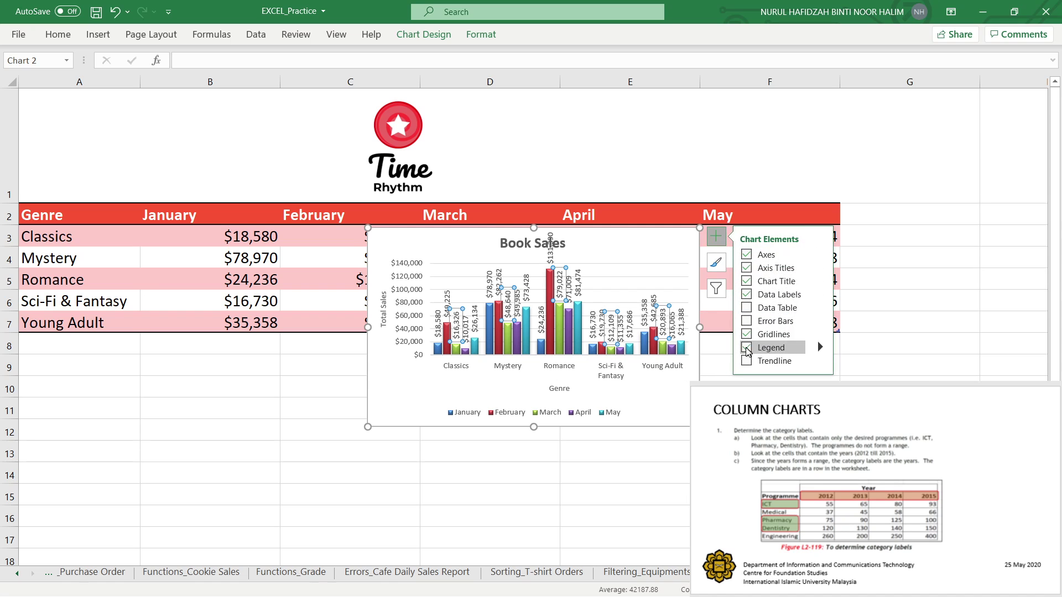
mouse_move(821, 349)
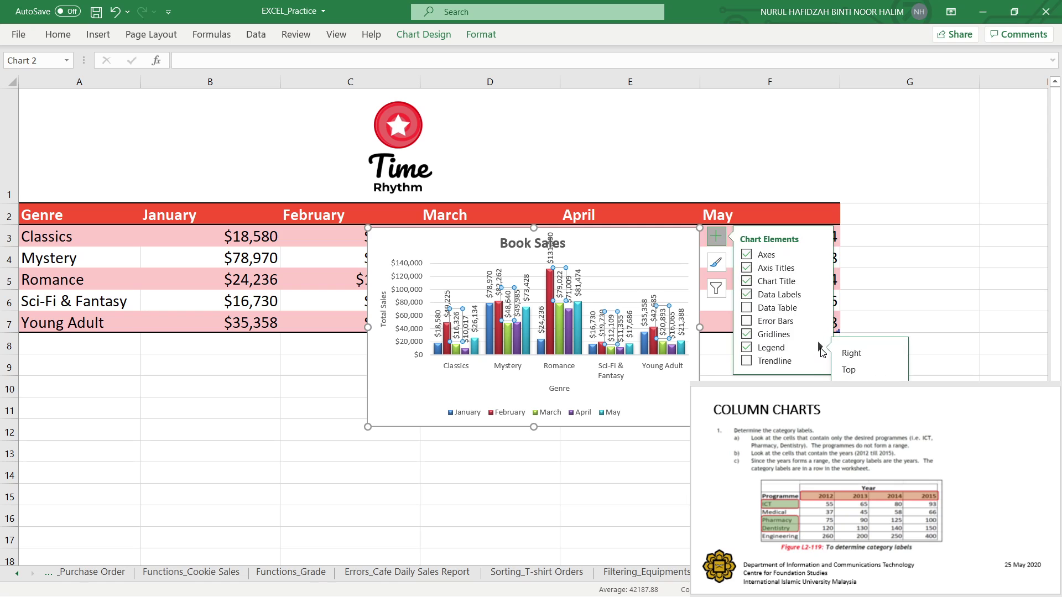